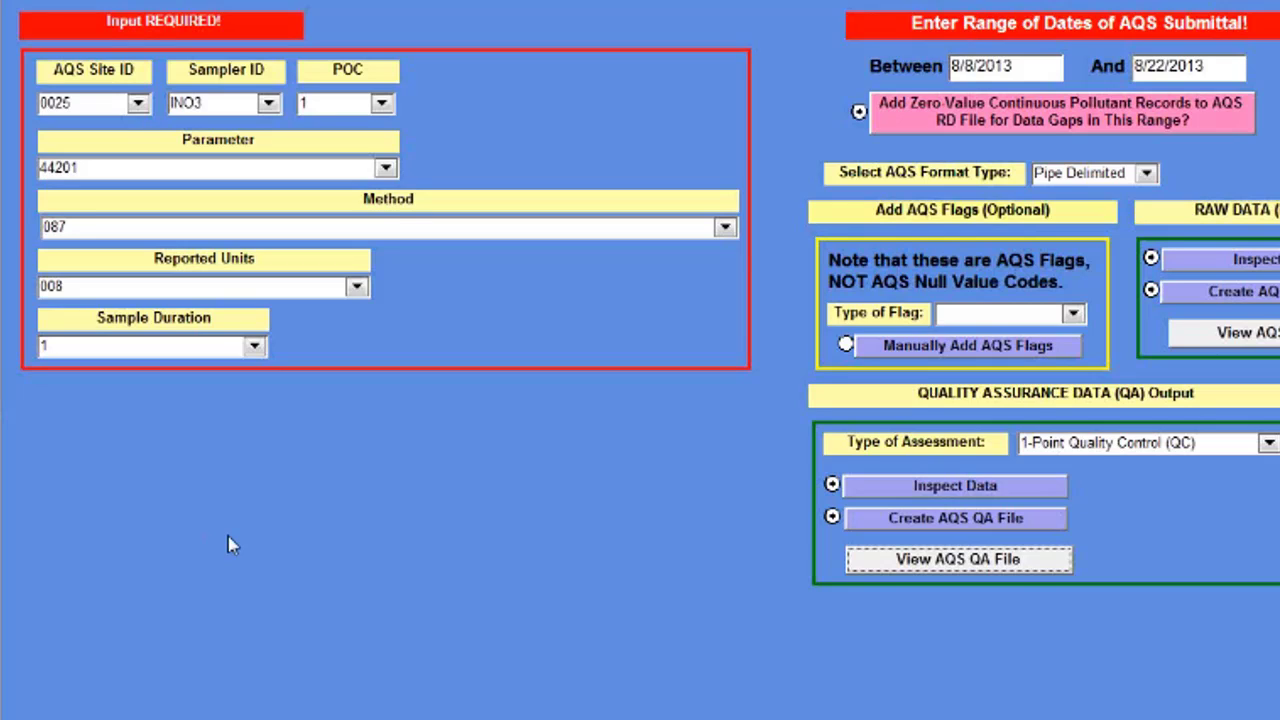
Select AQS site 0002, sampler INPM25 and POC 3 as the required input.
left_click(139, 104)
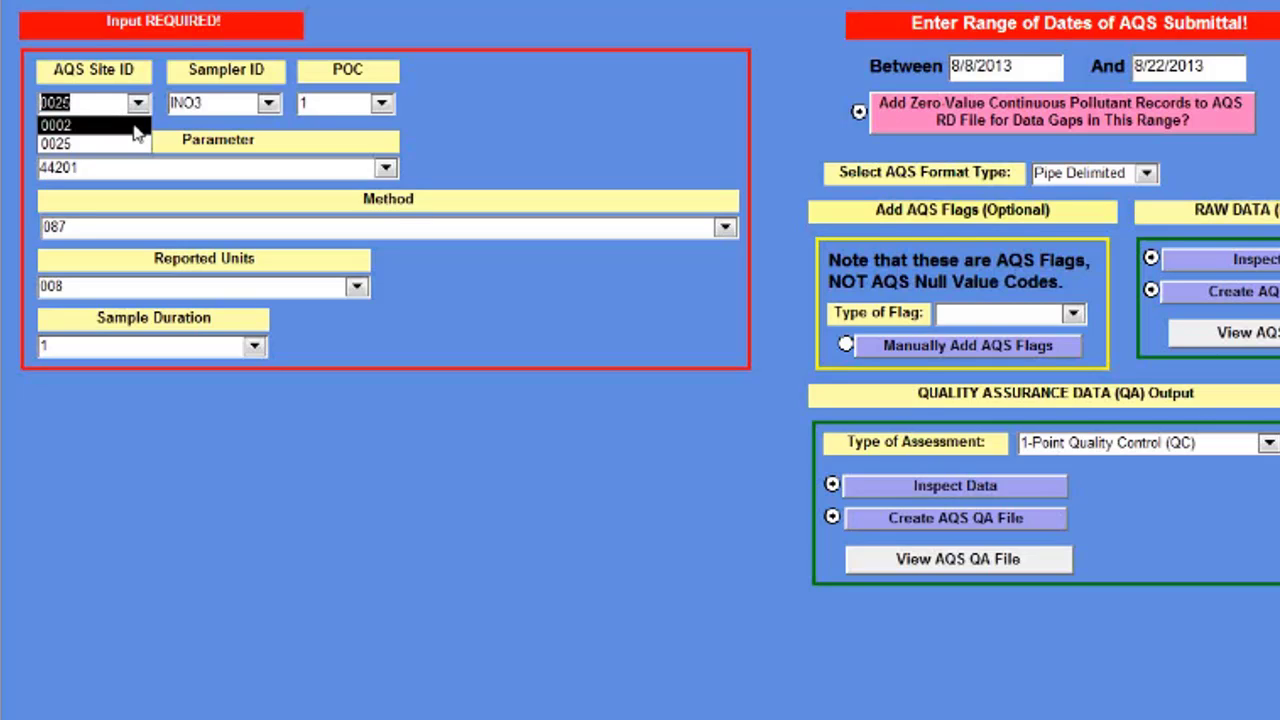
left_click(135, 126)
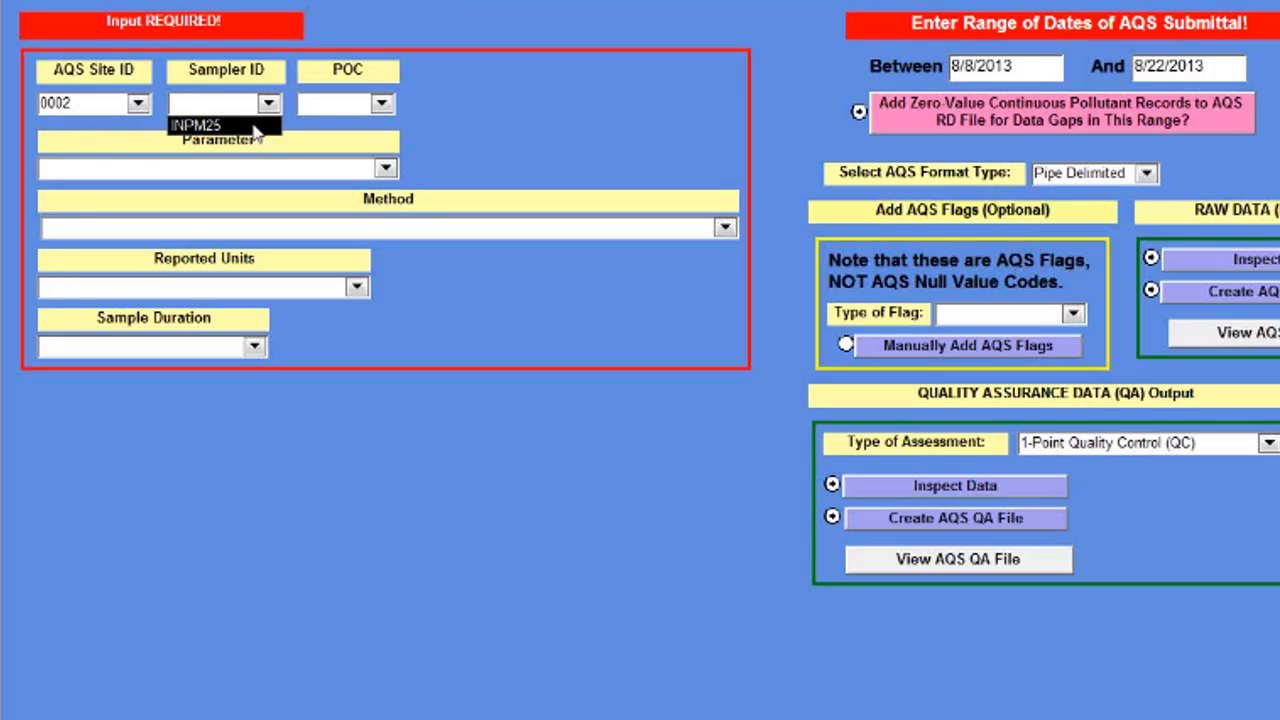
left_click(254, 127)
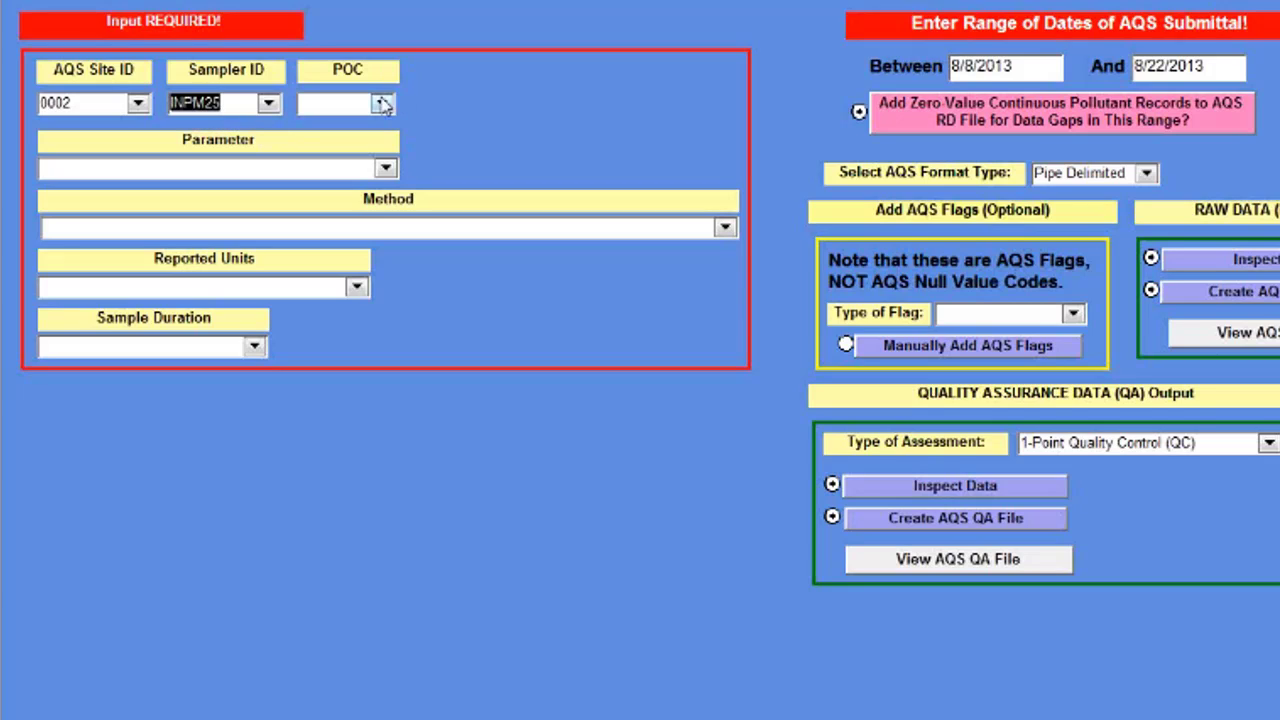
left_click(381, 103)
left_click(381, 124)
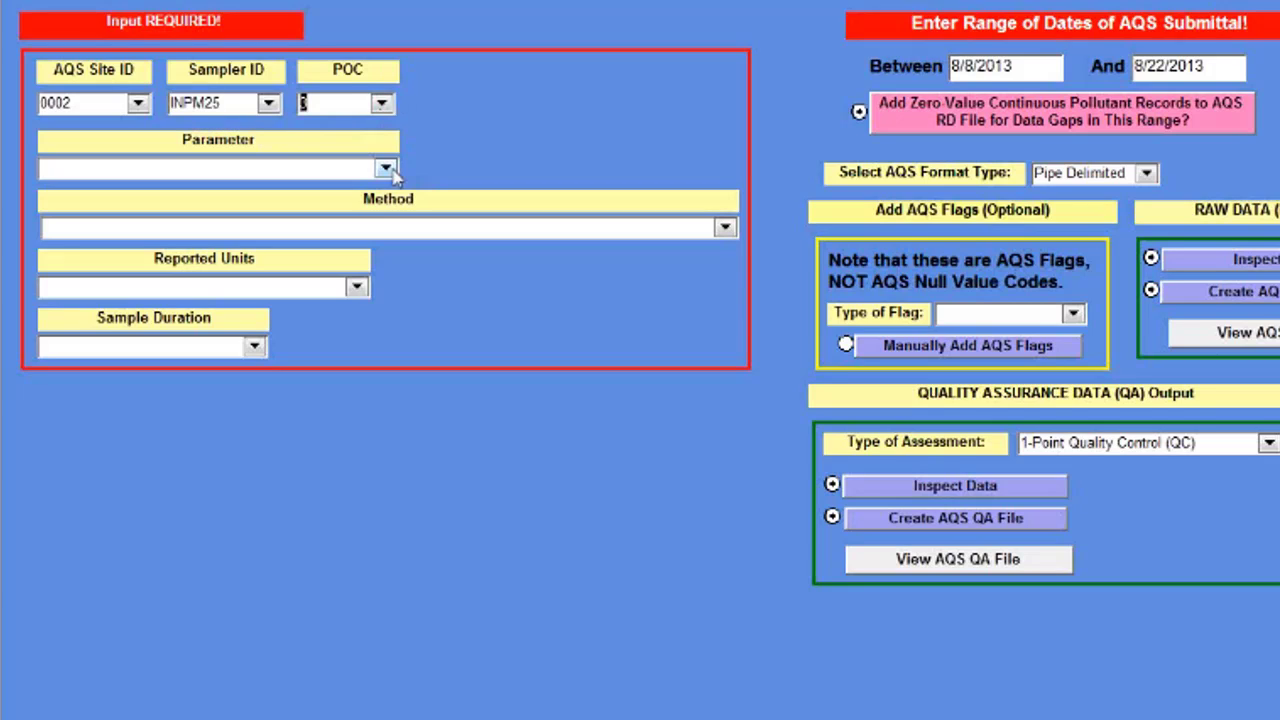
Set the parameter to 88501 (PM2.5 Raw Data) and the method to 733 (Met-One BAM W/PM2.5 VSCC).
left_click(386, 168)
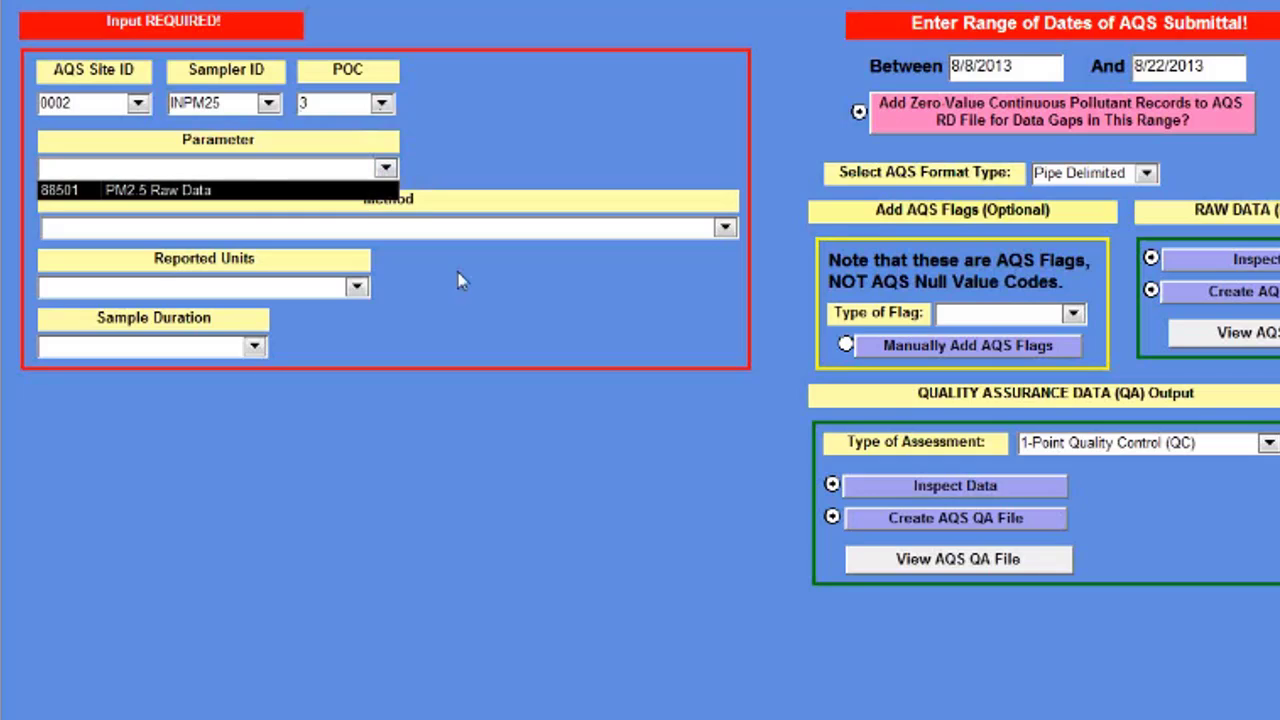
left_click(207, 189)
left_click(725, 229)
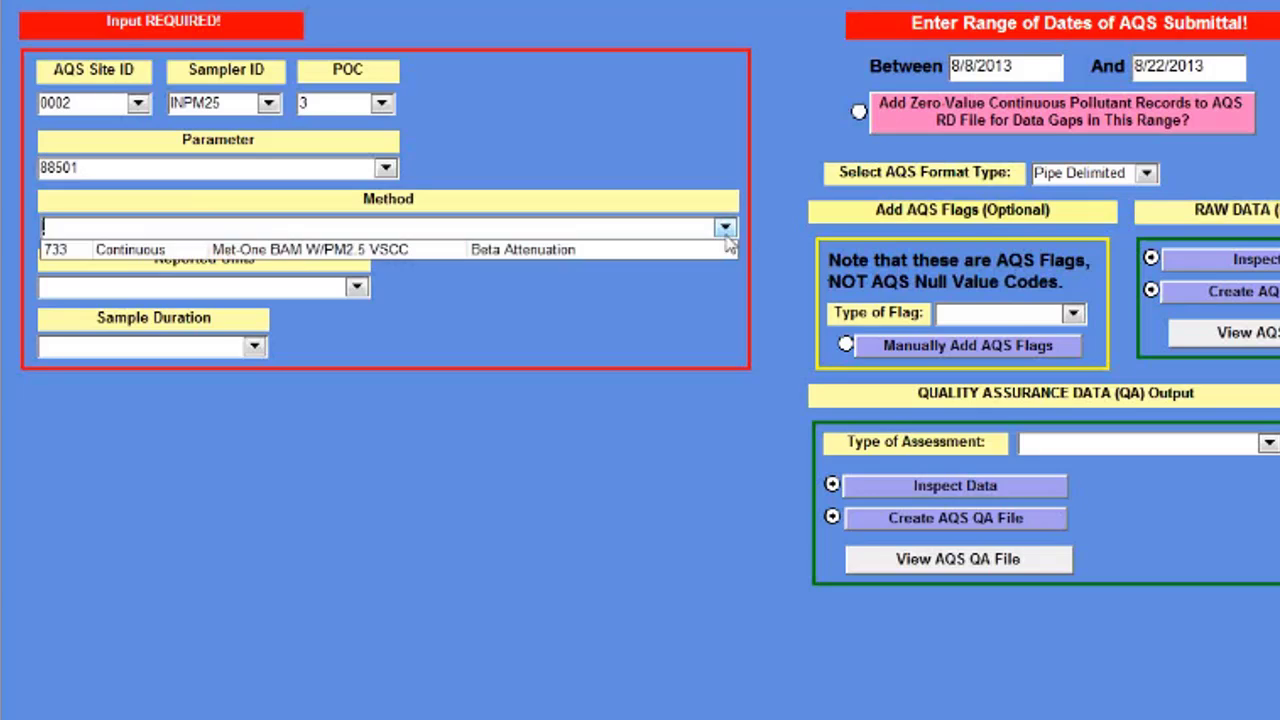
left_click(713, 250)
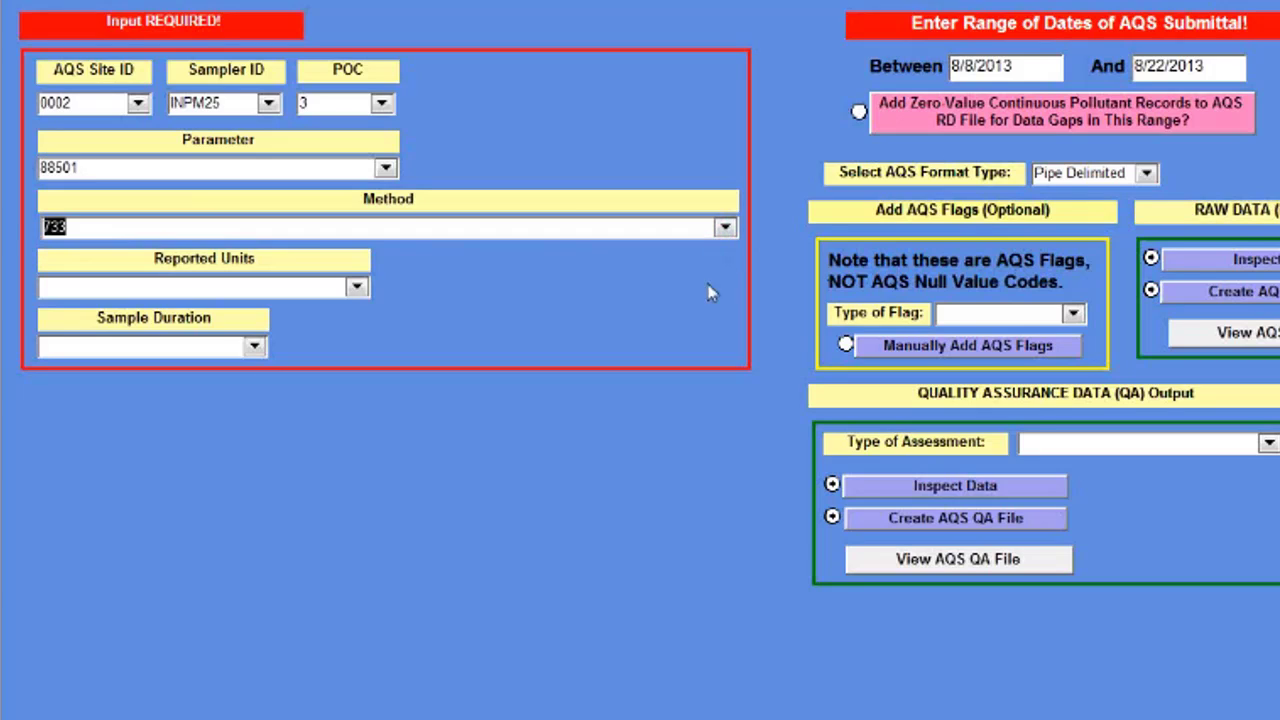
Set the reported units to 105, Micrograms/cubic meter (LC), and the sample duration to 1 HOUR.
left_click(356, 287)
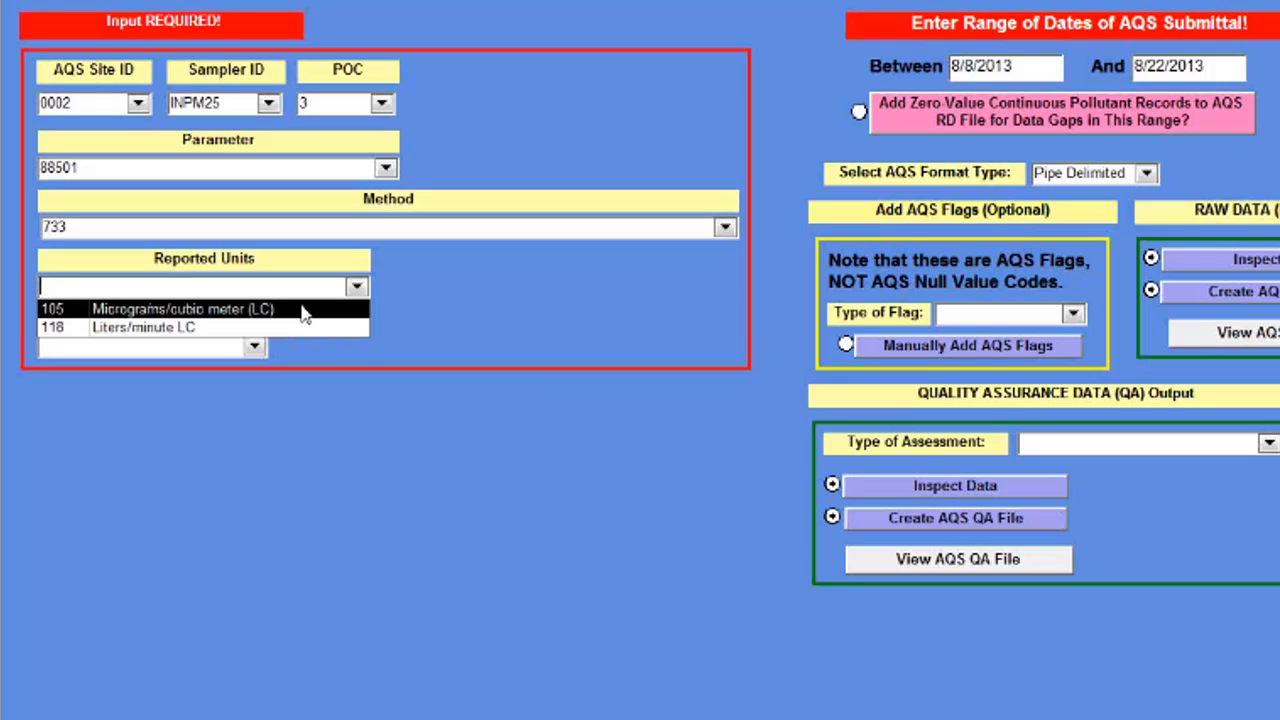
left_click(305, 310)
left_click(254, 346)
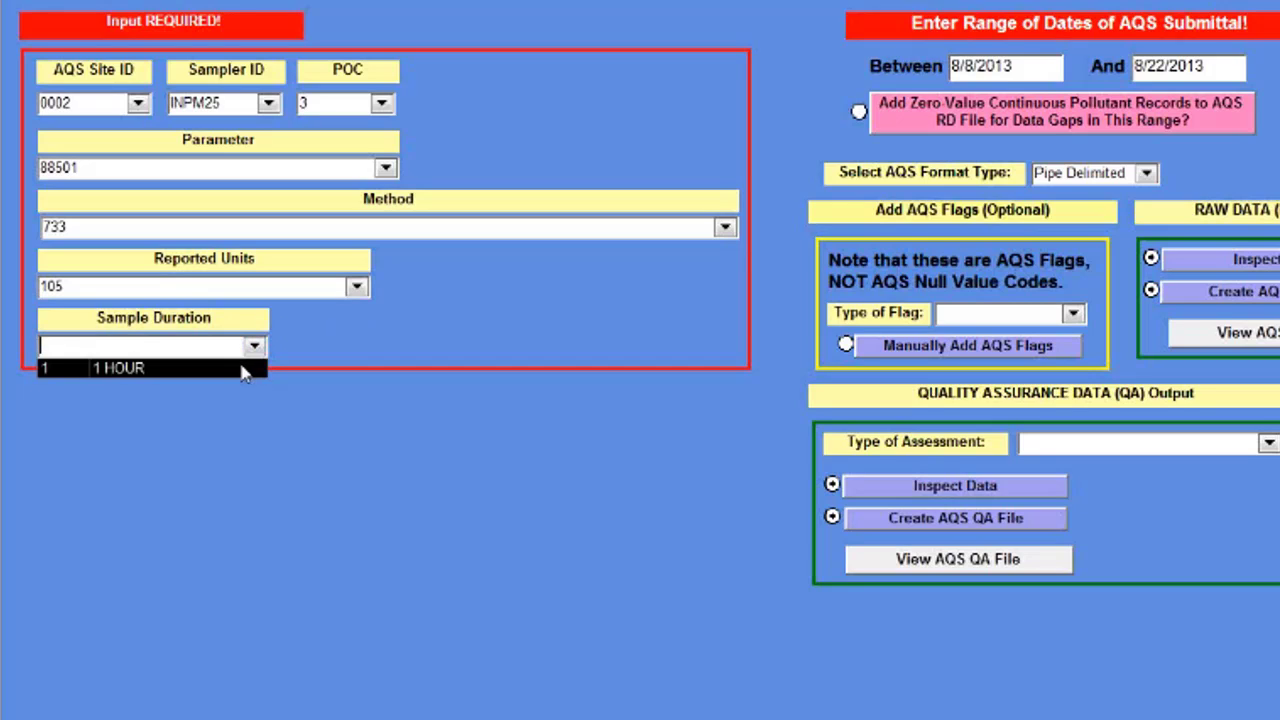
left_click(243, 369)
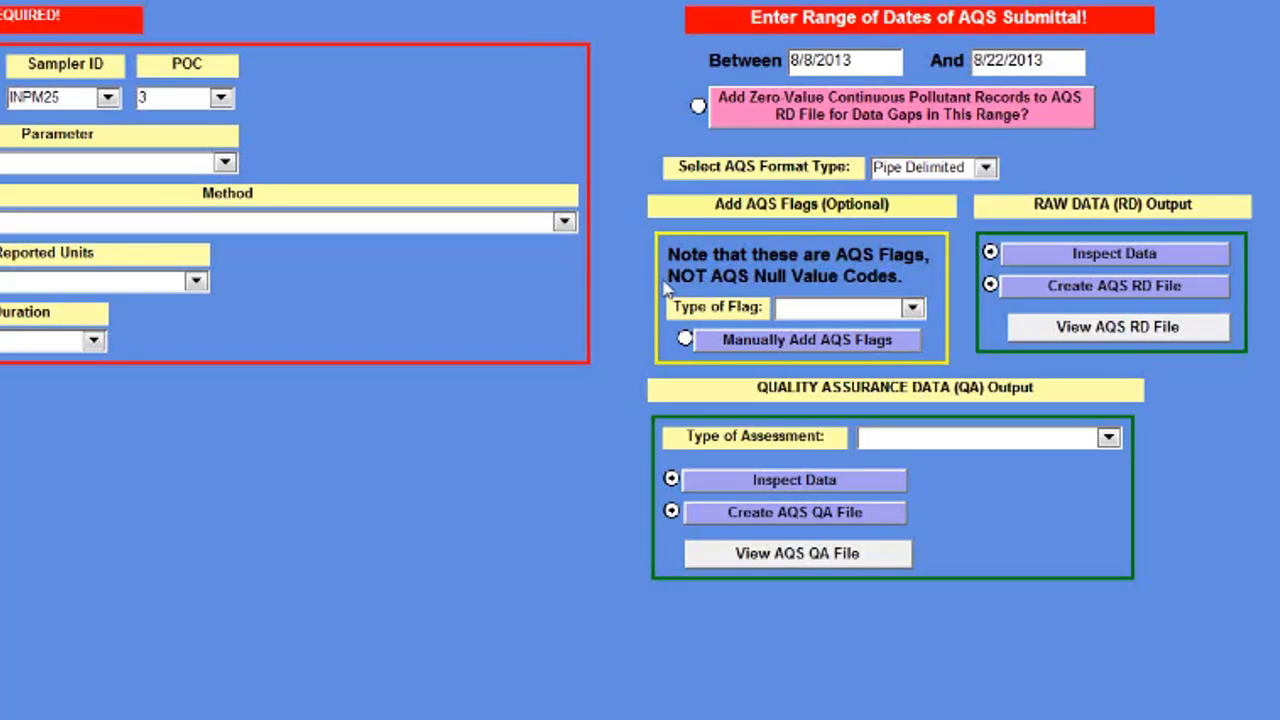
Set the AQS submittal date range to 1/5/2015 through 1/19/2015.
left_click_drag(791, 58, 855, 60)
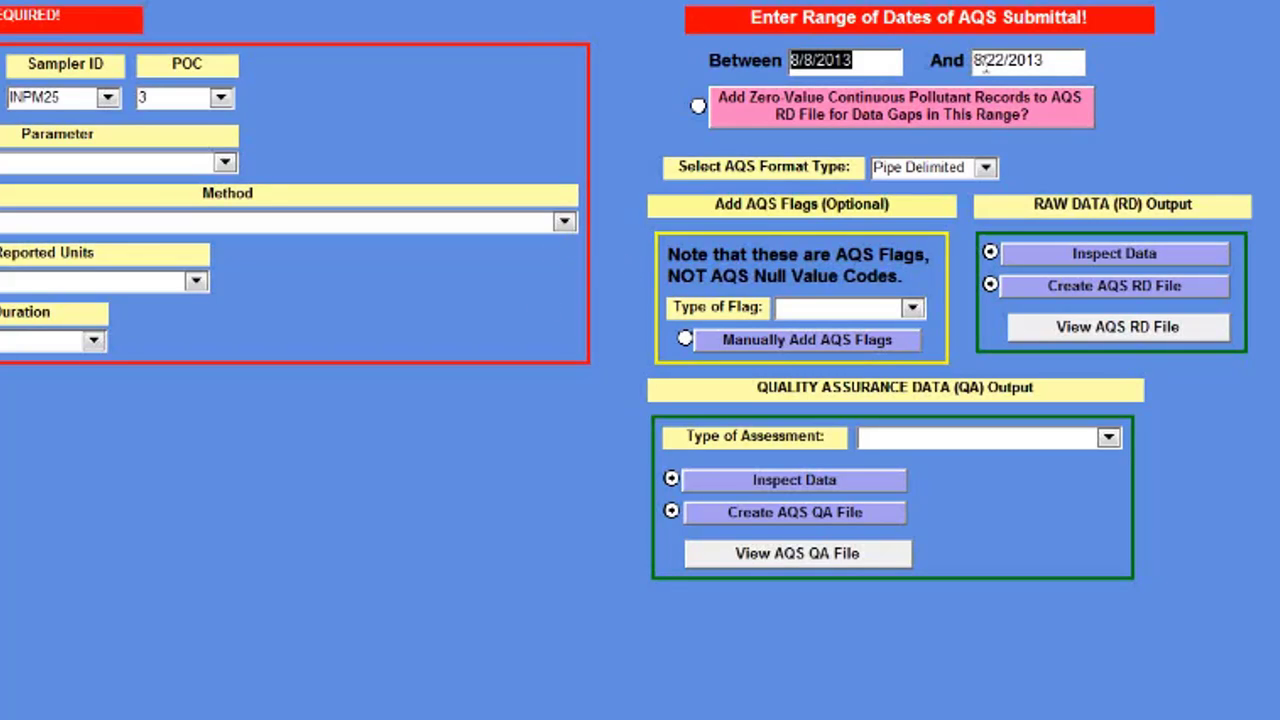
type("1/5/2015")
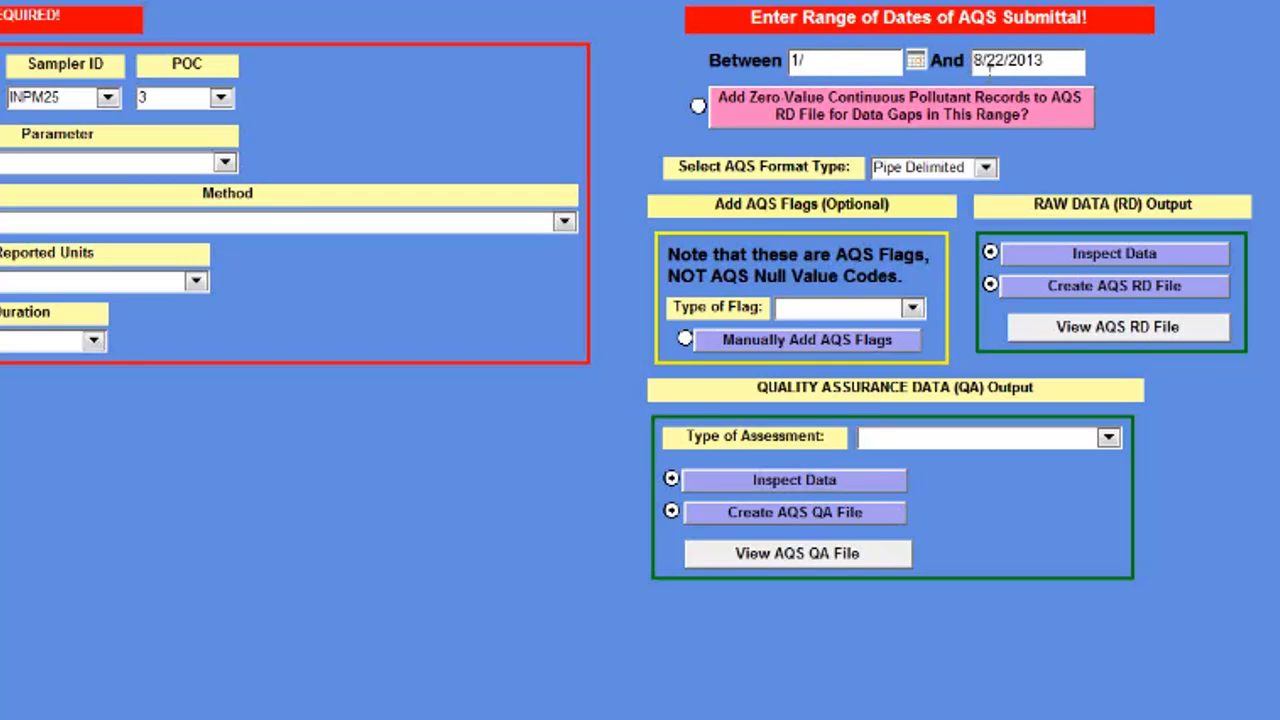
key("Tab")
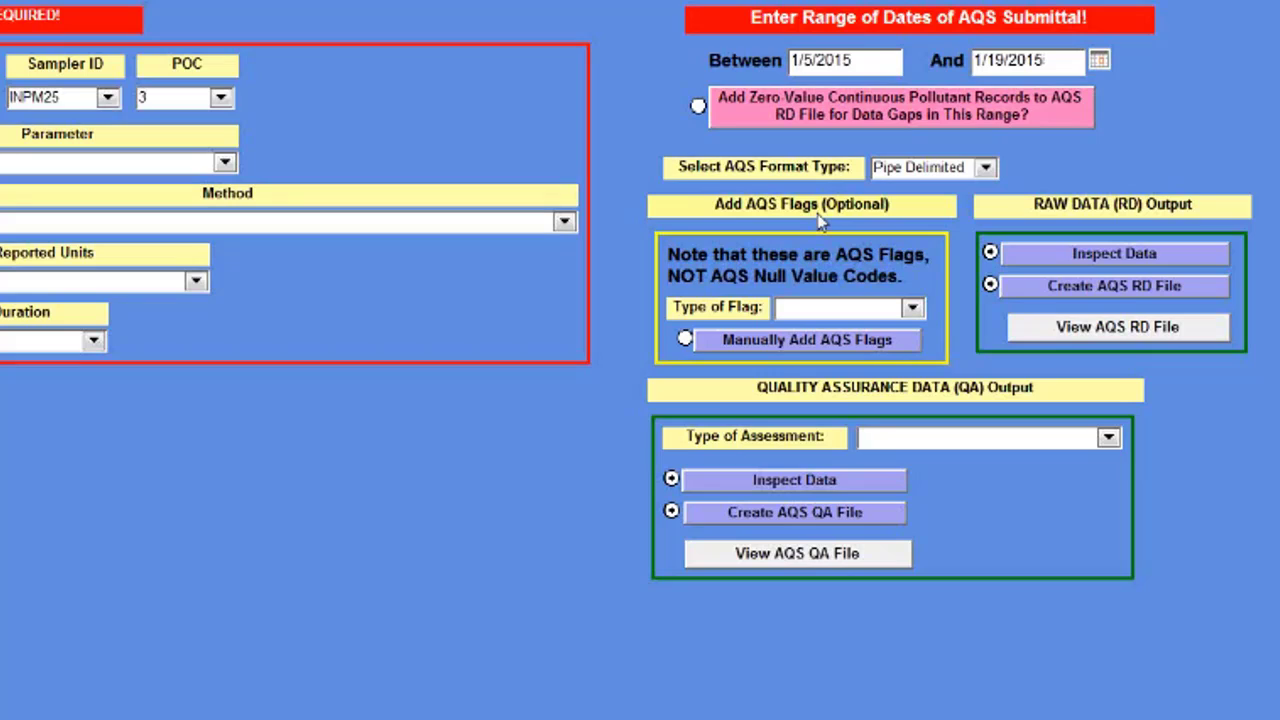
Choose Quality Assurance as the AQS flag type and open the records for manually adding flags.
left_click(913, 309)
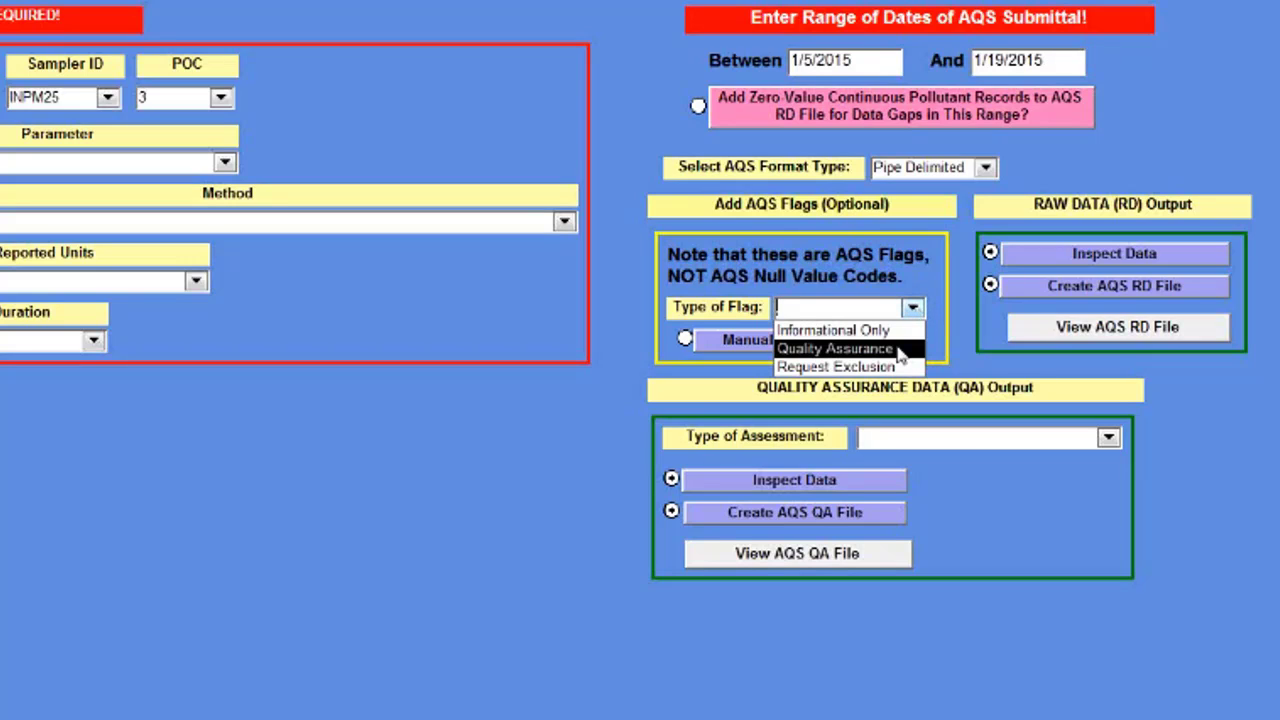
left_click(899, 351)
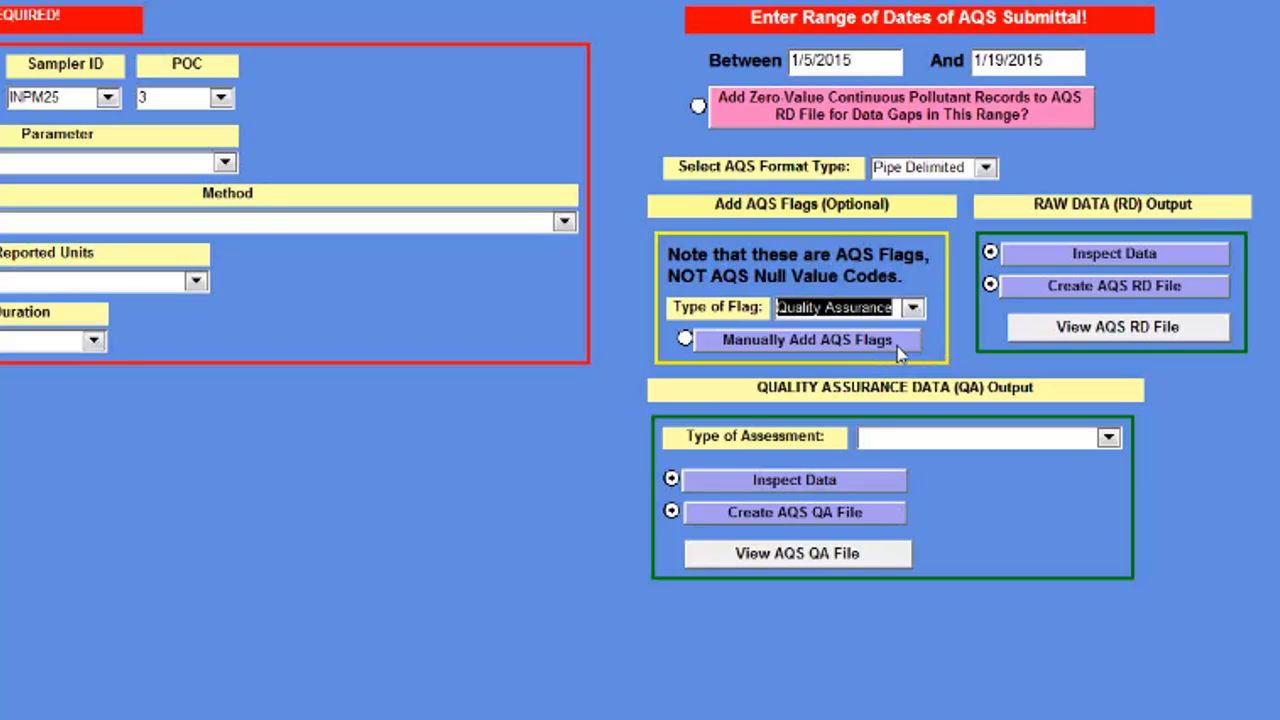
left_click(913, 308)
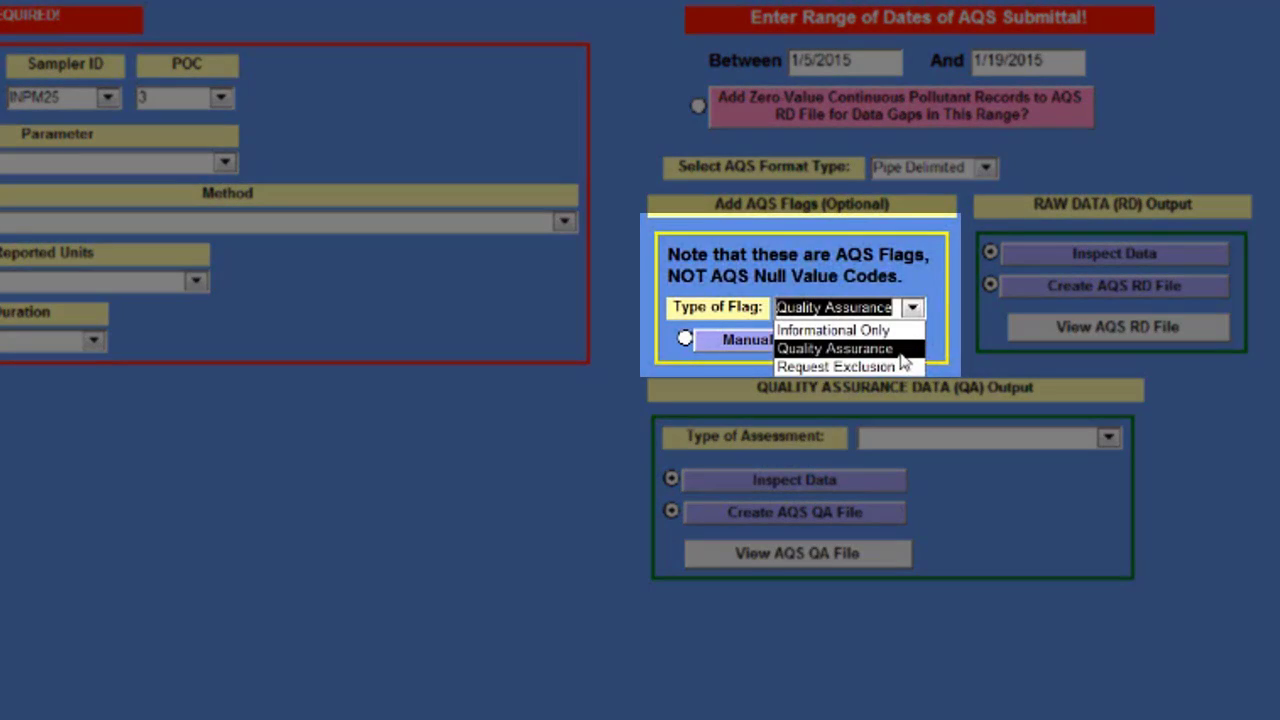
left_click(901, 357)
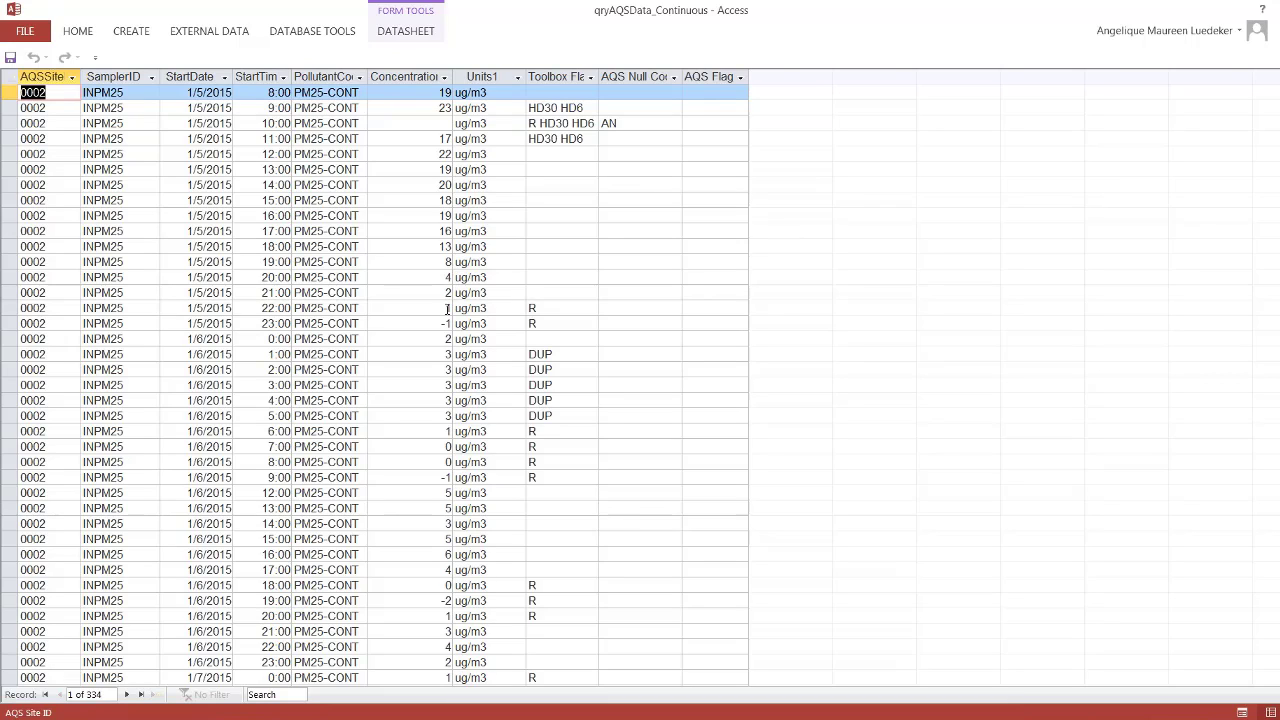
Assign the AQS flag MD (Value less than MDL) to the 22:00 and 23:00 records of 1/5/2015.
left_click(699, 308)
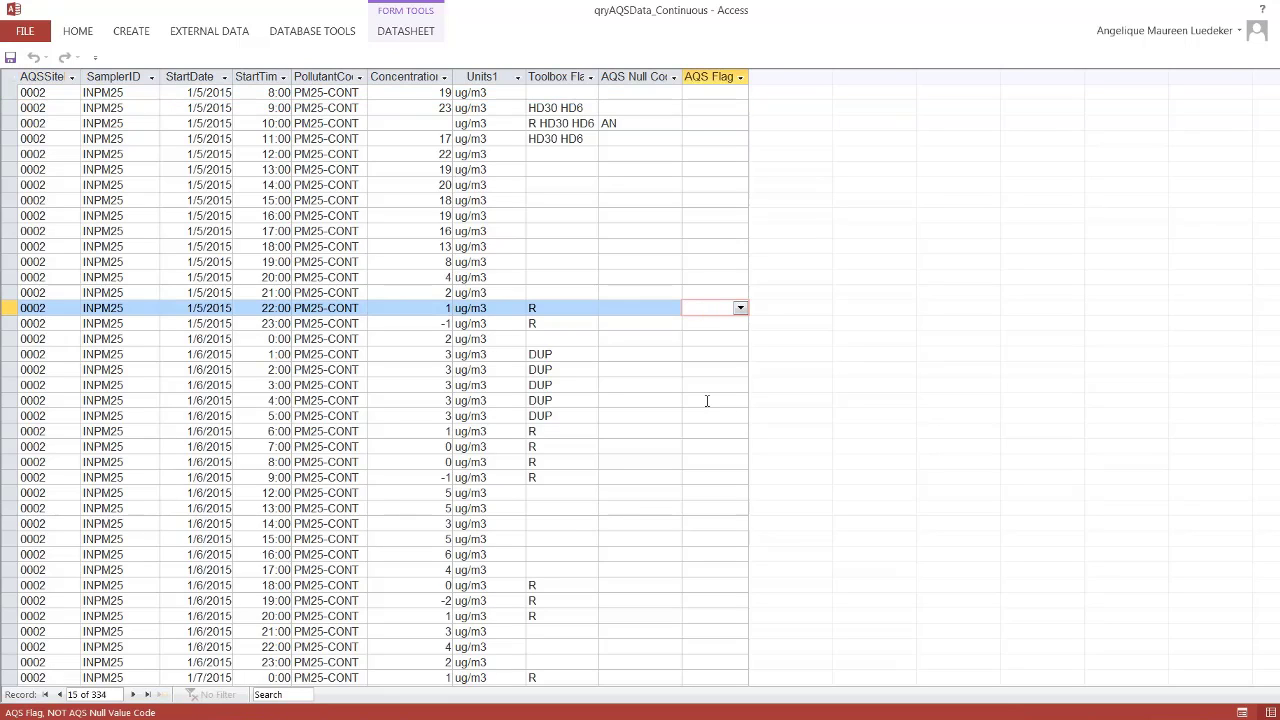
left_click(740, 309)
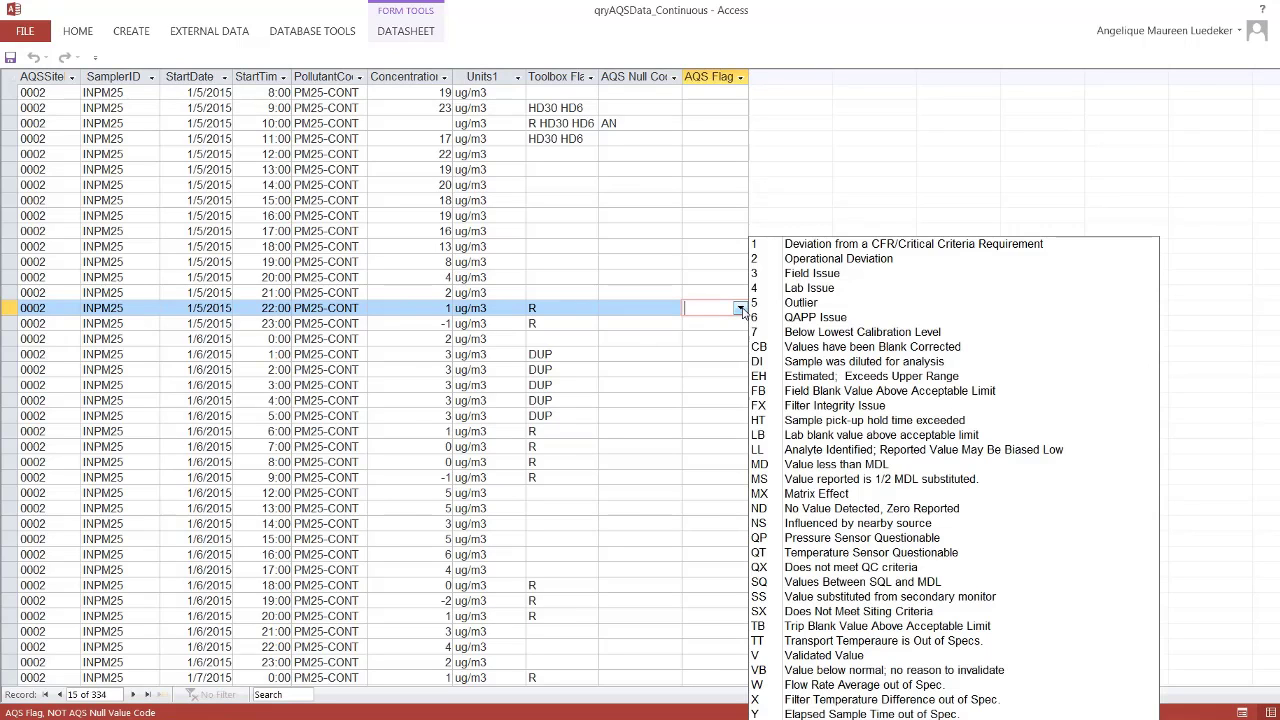
left_click(898, 465)
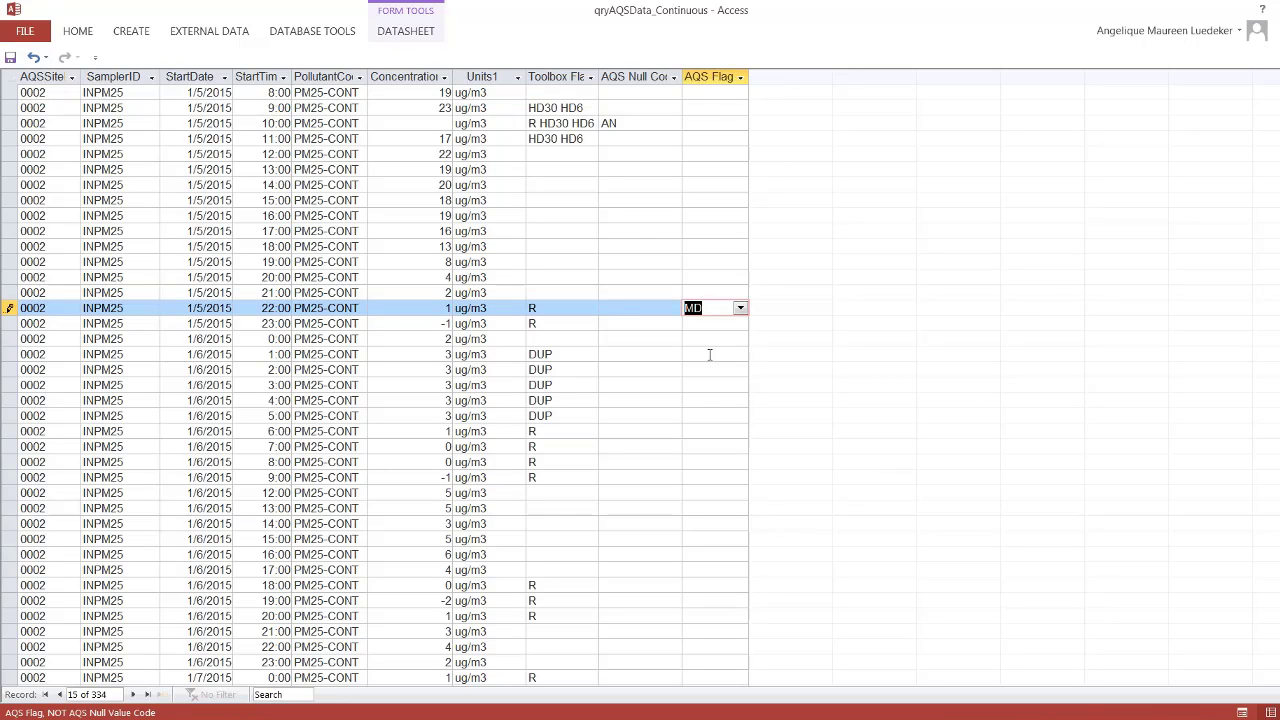
left_click(706, 321)
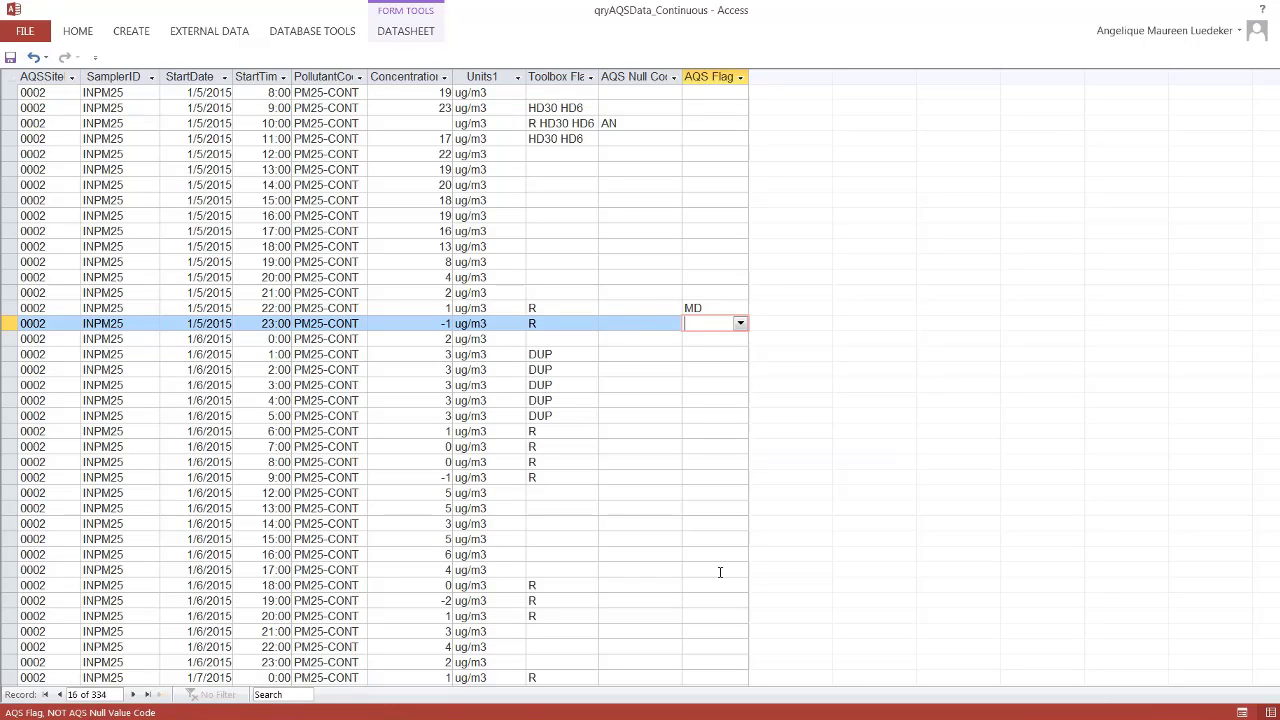
key("ctrl+apostrophe")
Assign the AQS flag MD to the 6:00, 7:00, 8:00 and 9:00 records of 1/6/2015.
left_click(686, 431)
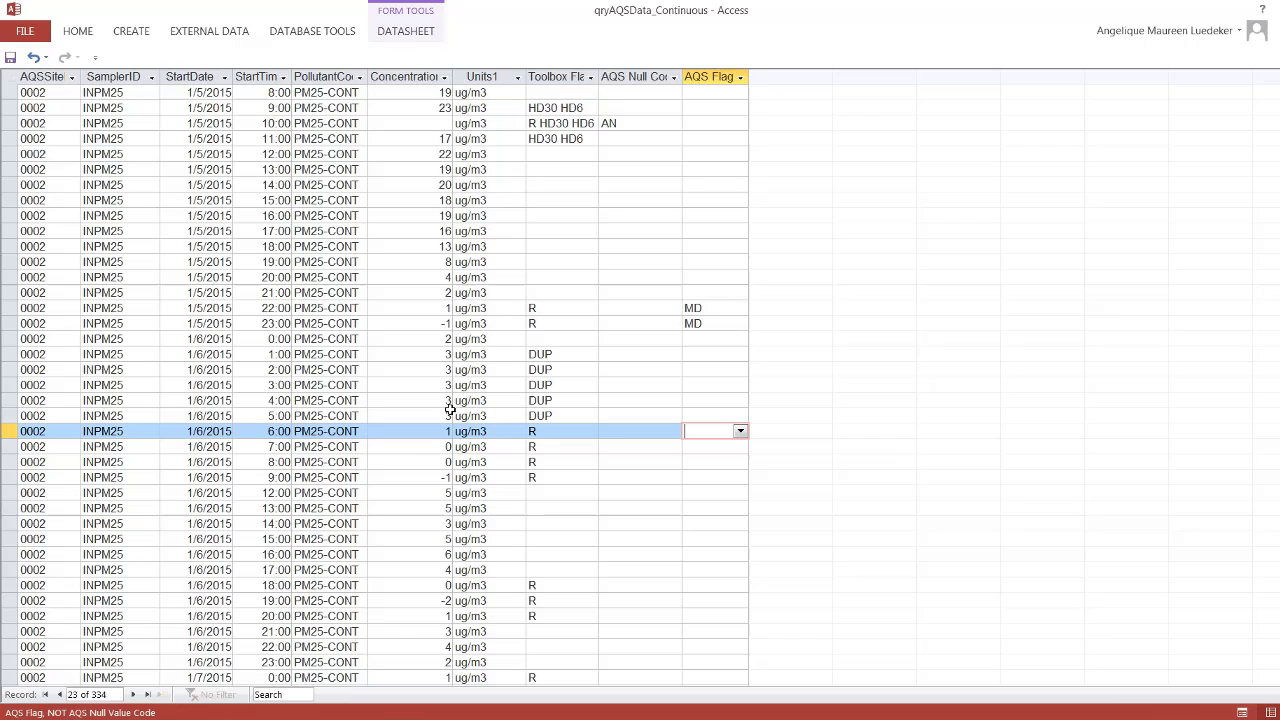
left_click(740, 431)
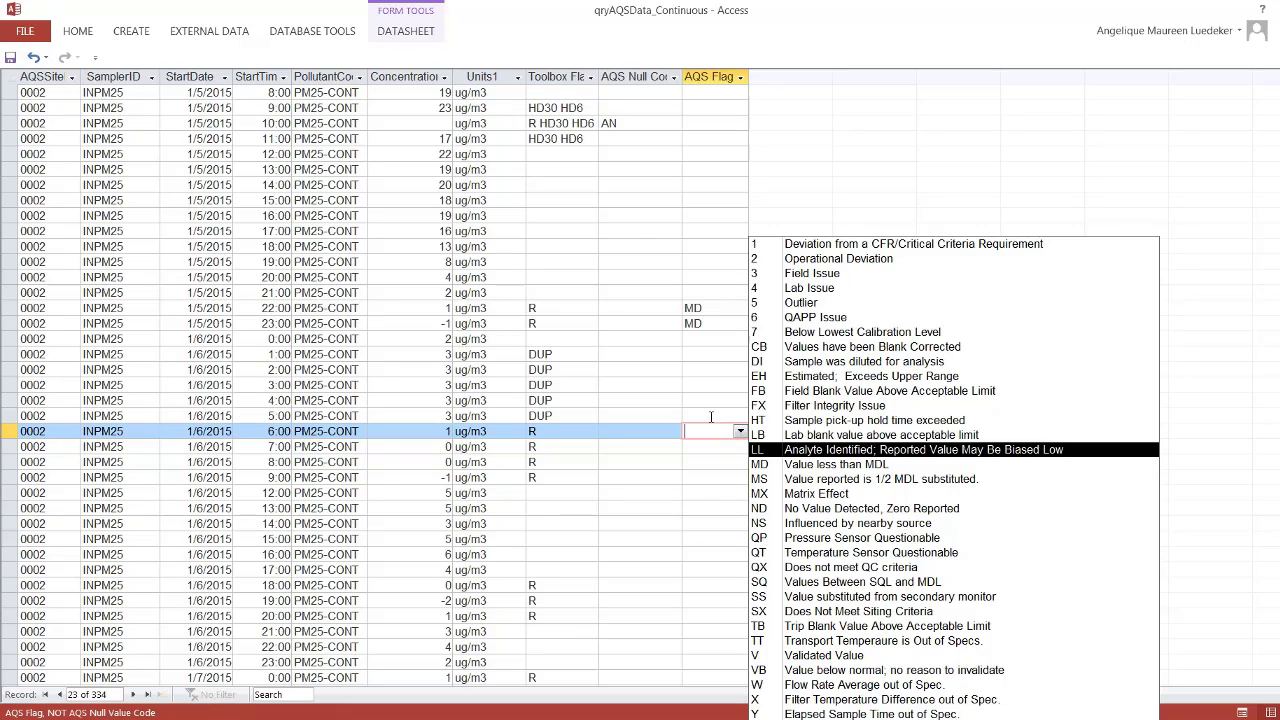
left_click(840, 466)
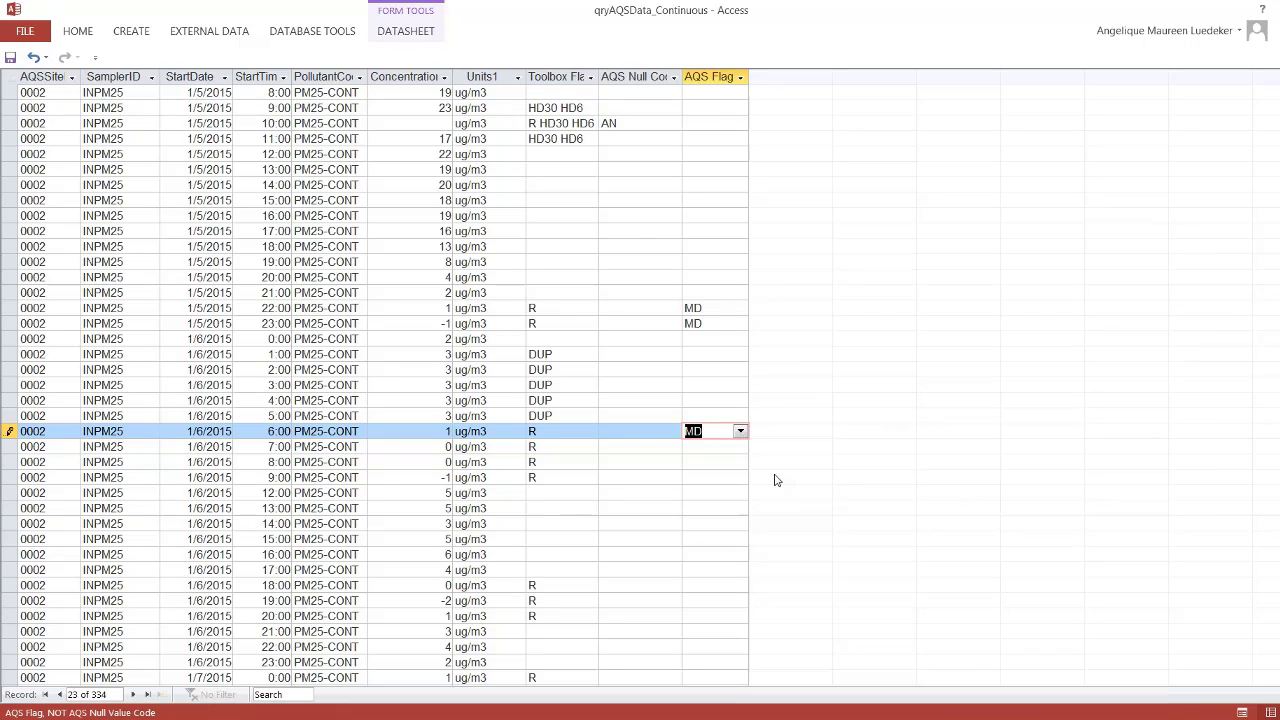
left_click(723, 446)
key("ctrl+apostrophe")
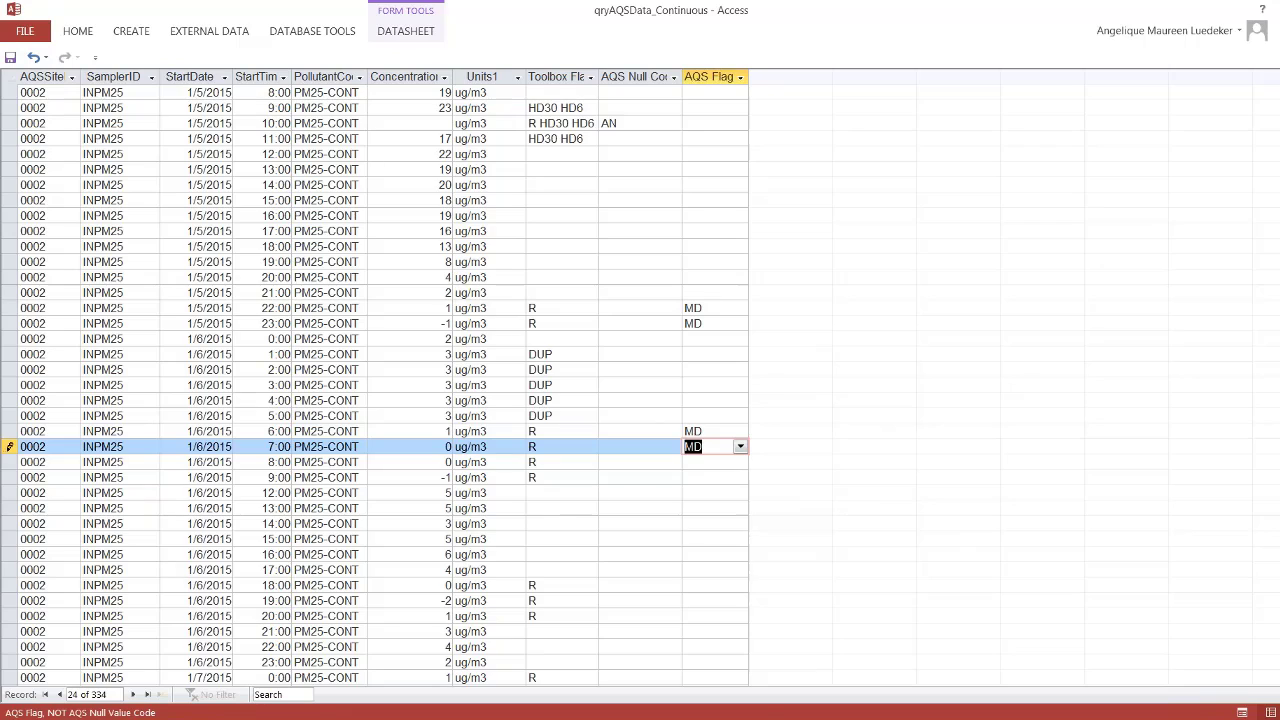
key("Down")
key("ctrl+apostrophe")
key("Down")
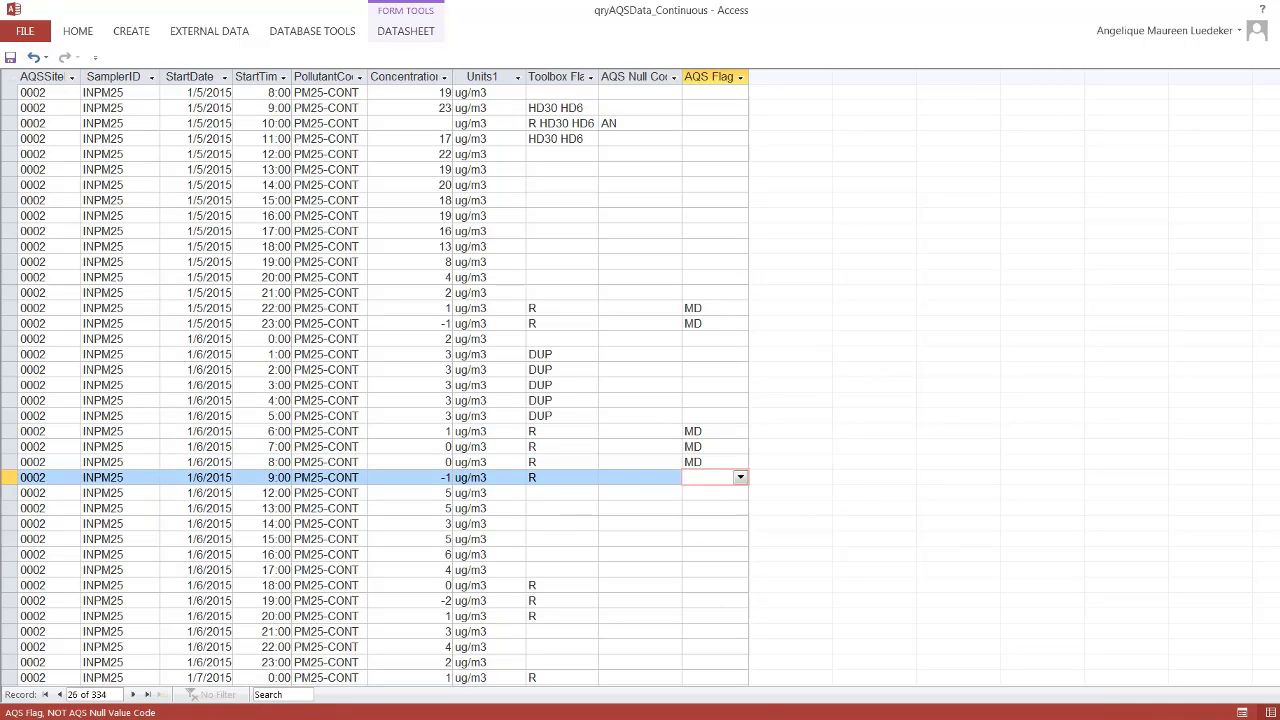
key("ctrl+apostrophe")
Assign the AQS flag MD to the 18:00, 19:00 and 20:00 records of 1/6/2015.
scroll(375, 380, "down", 2)
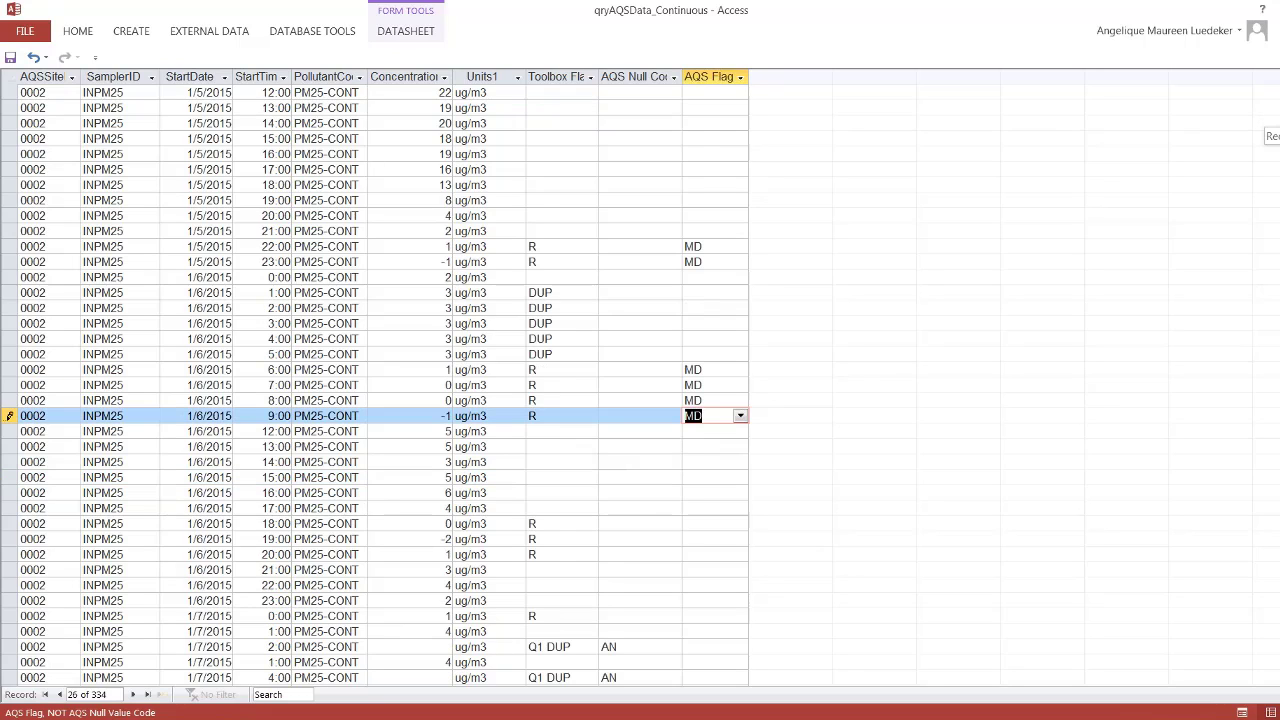
scroll(726, 404, "down", 2)
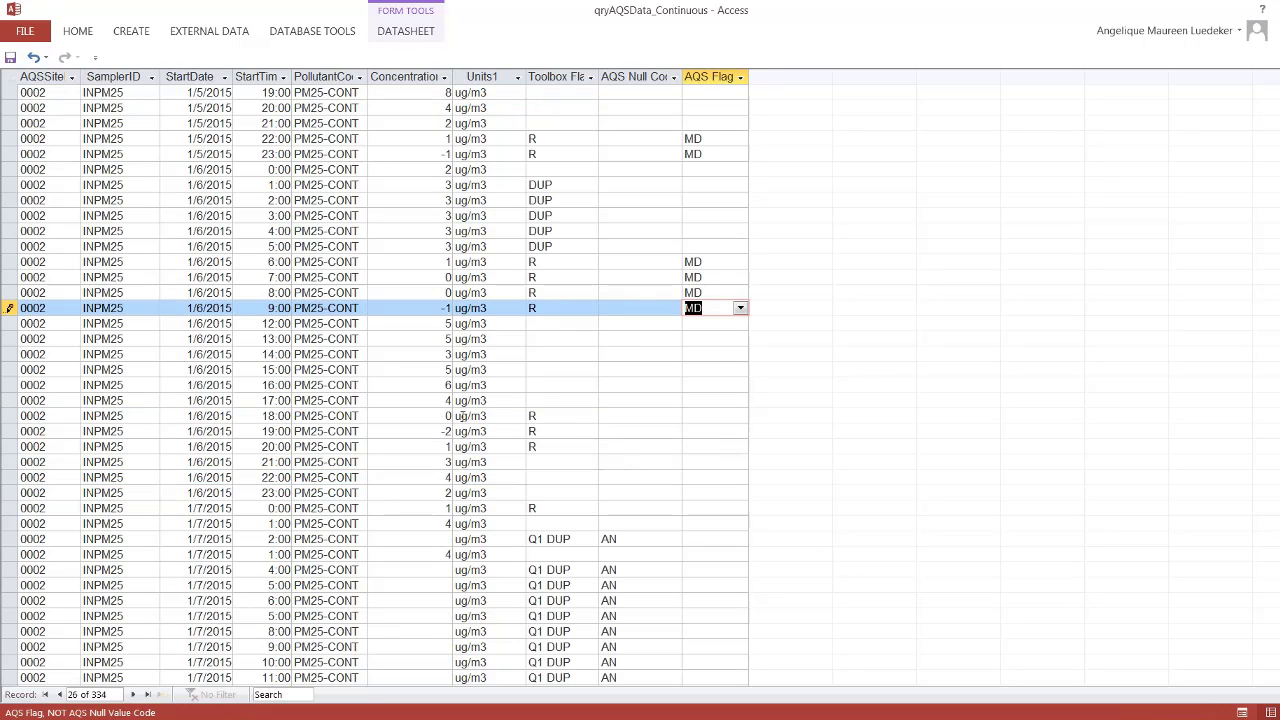
left_click(702, 416)
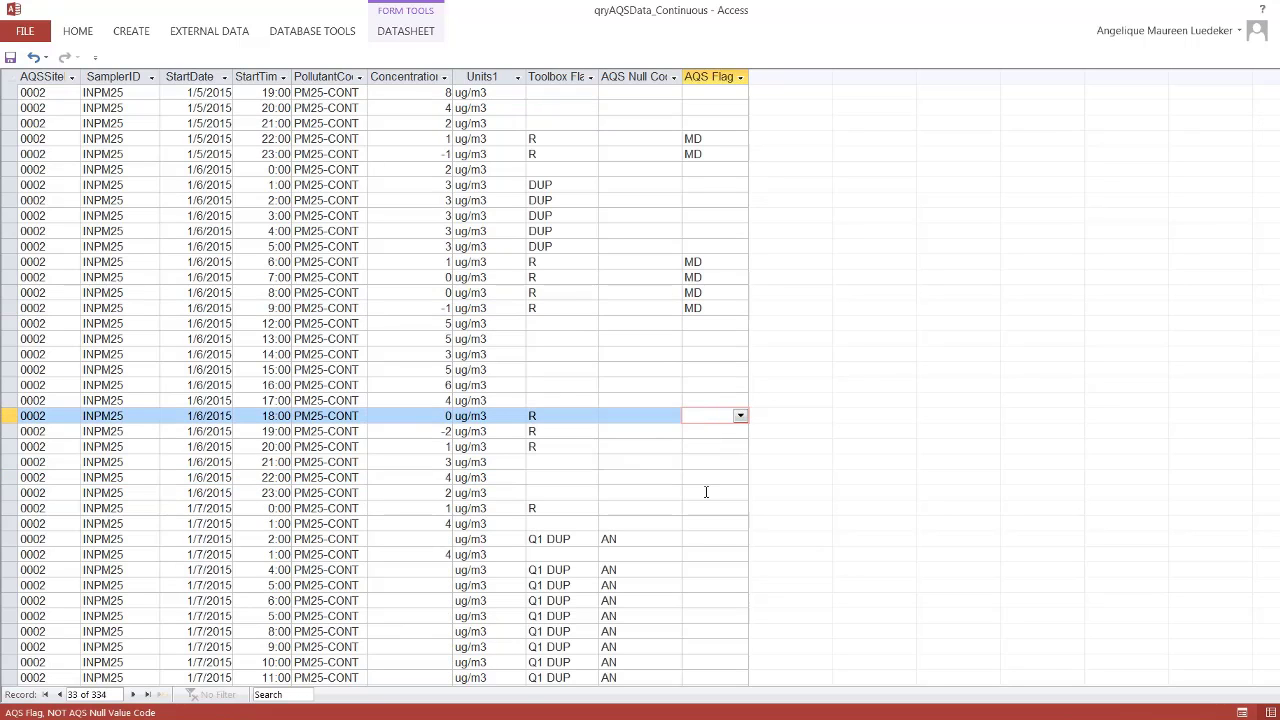
left_click(740, 415)
left_click(773, 465)
key("Down")
type("MD")
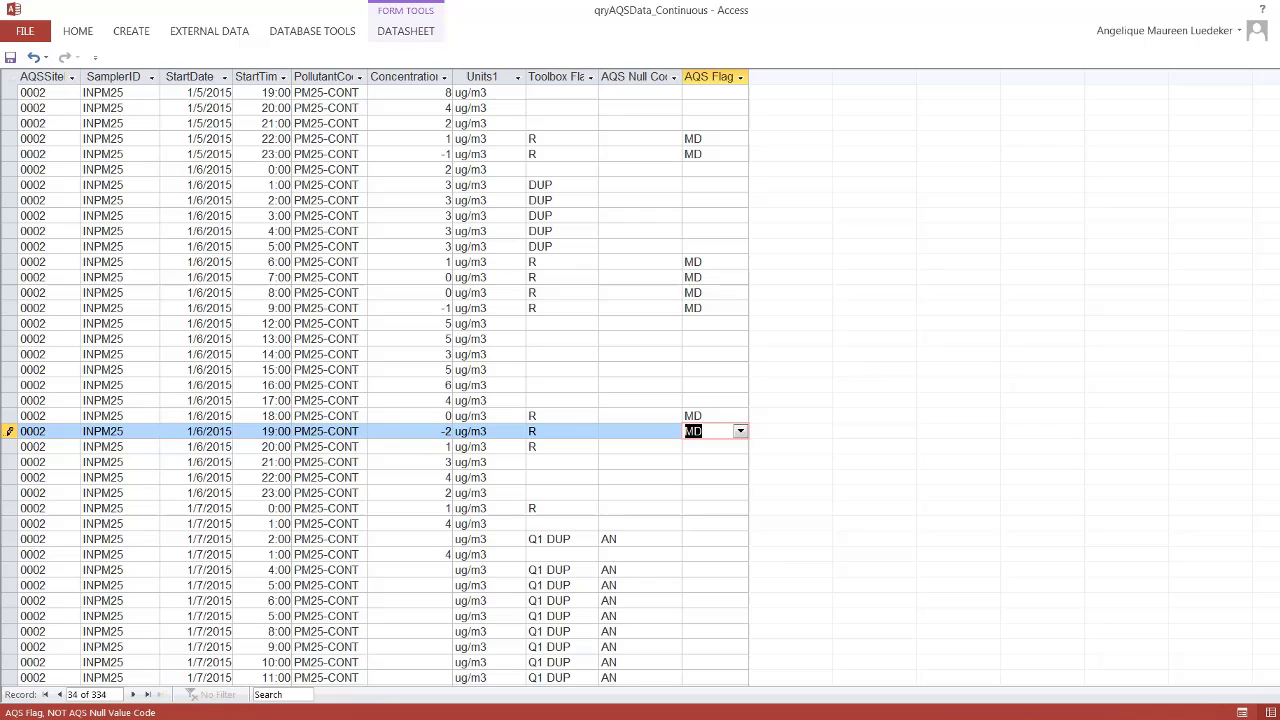
key("Down")
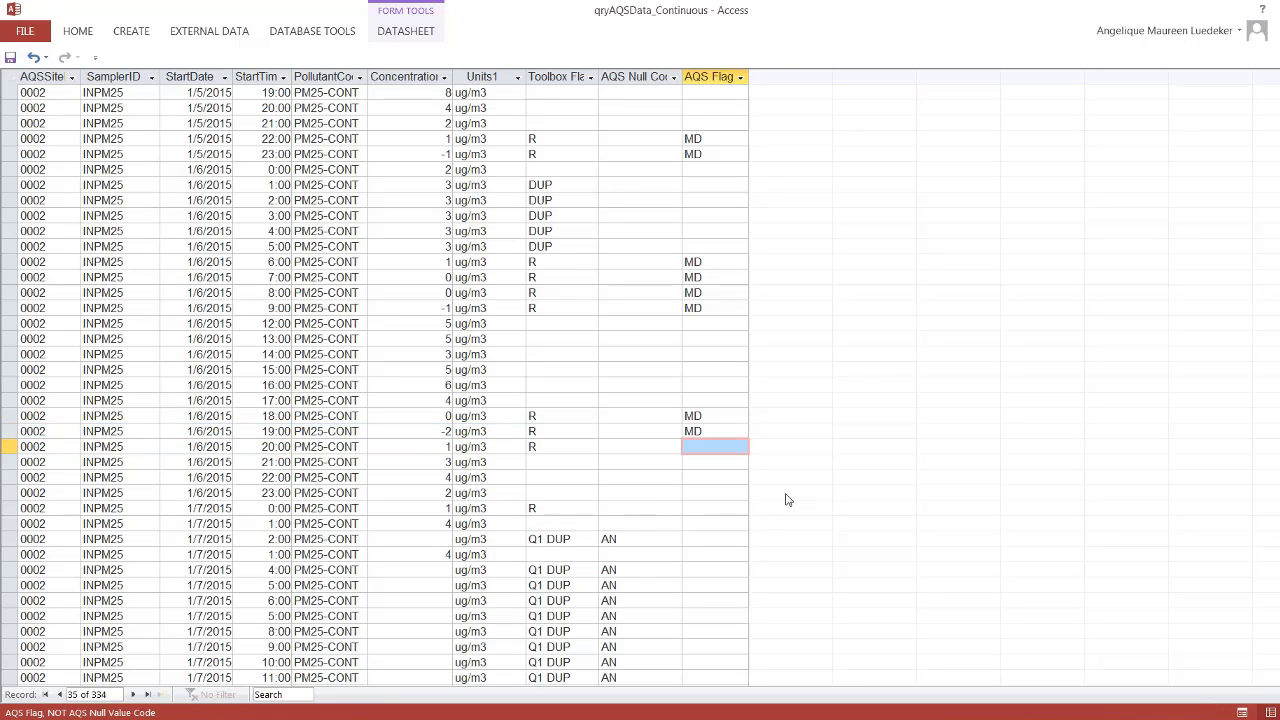
type("MD")
Assign the AQS flag MD to the 0:00 record of 1/7/2015.
left_click(710, 508)
left_click(740, 508)
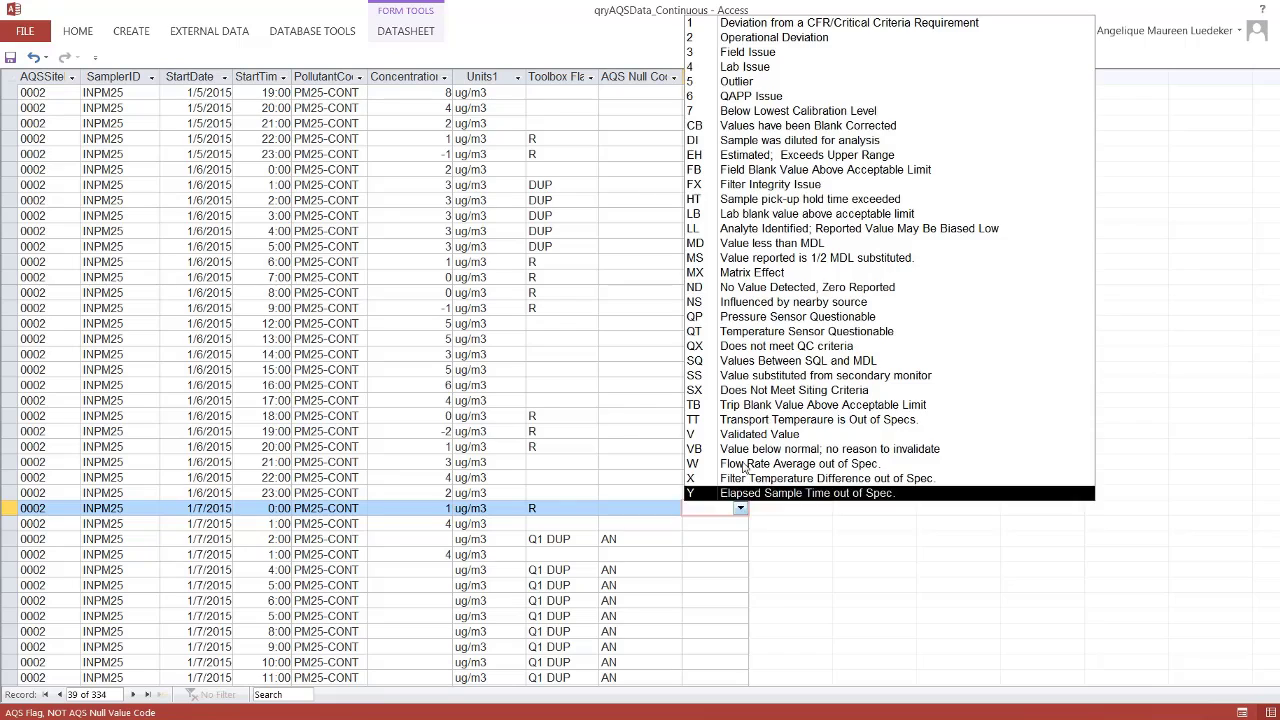
left_click(712, 243)
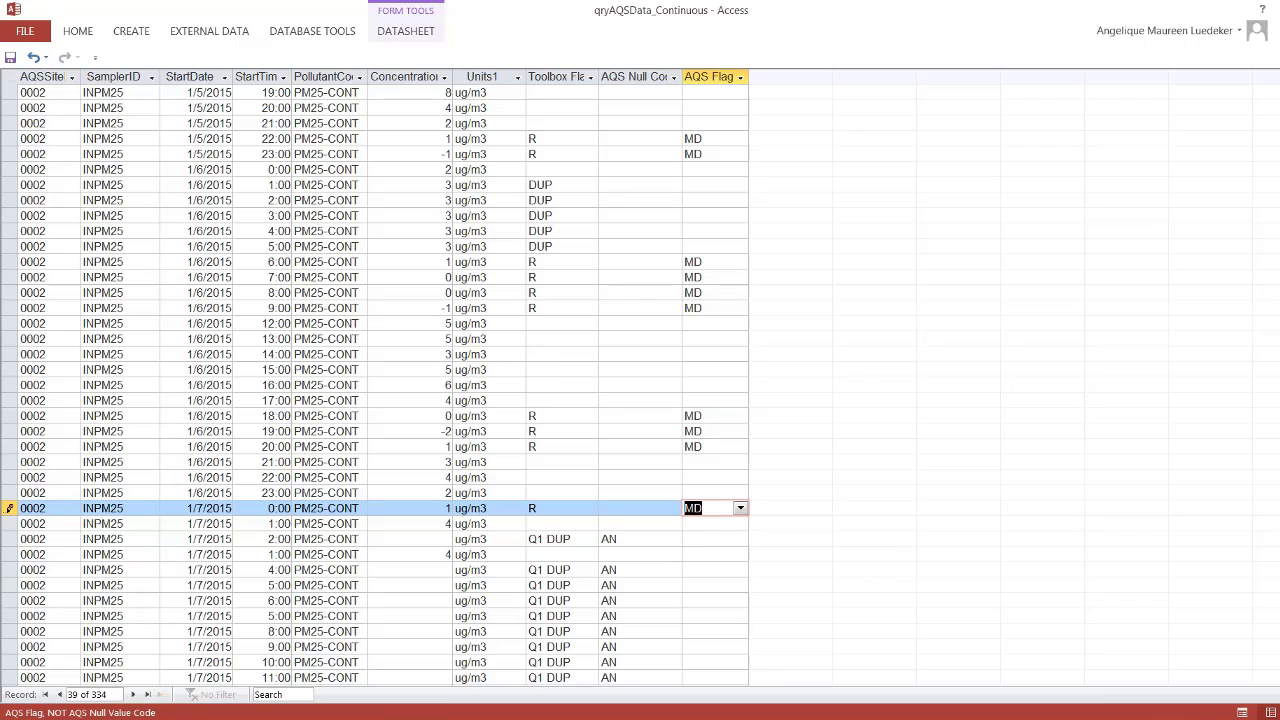
scroll(700, 400, "down", 1)
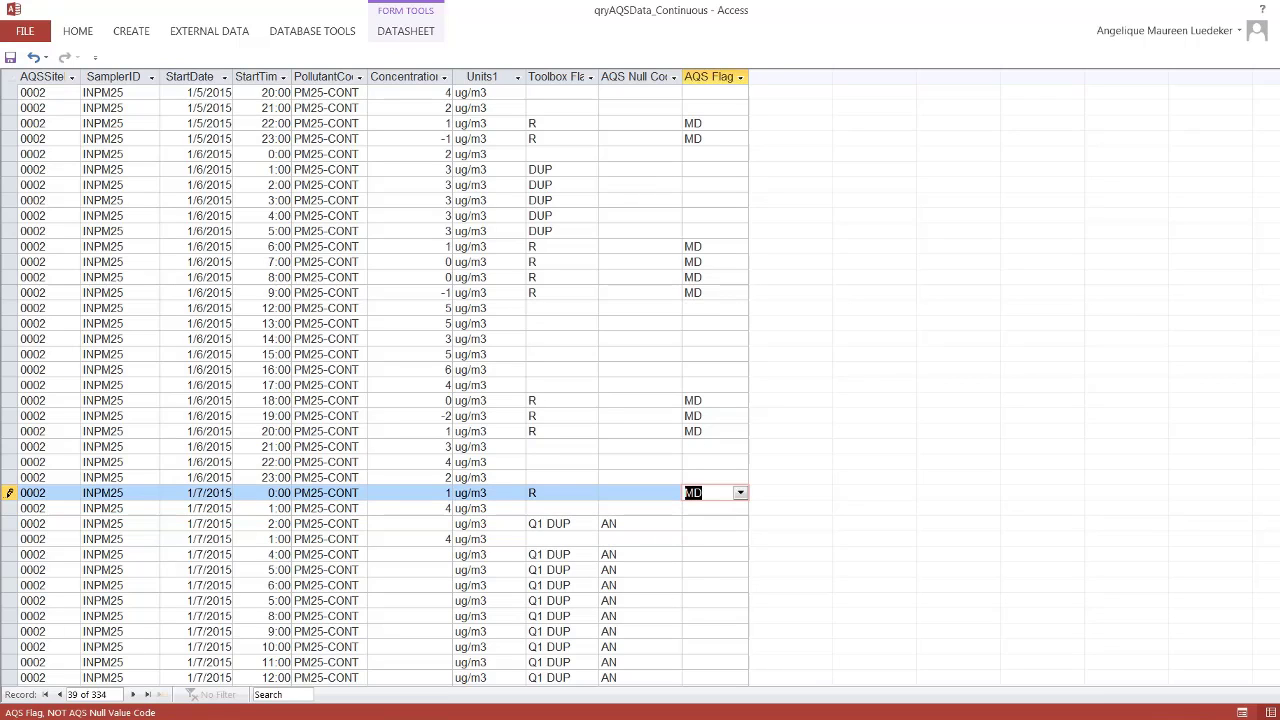
scroll(700, 400, "down", 1)
scroll(700, 400, "down", 3)
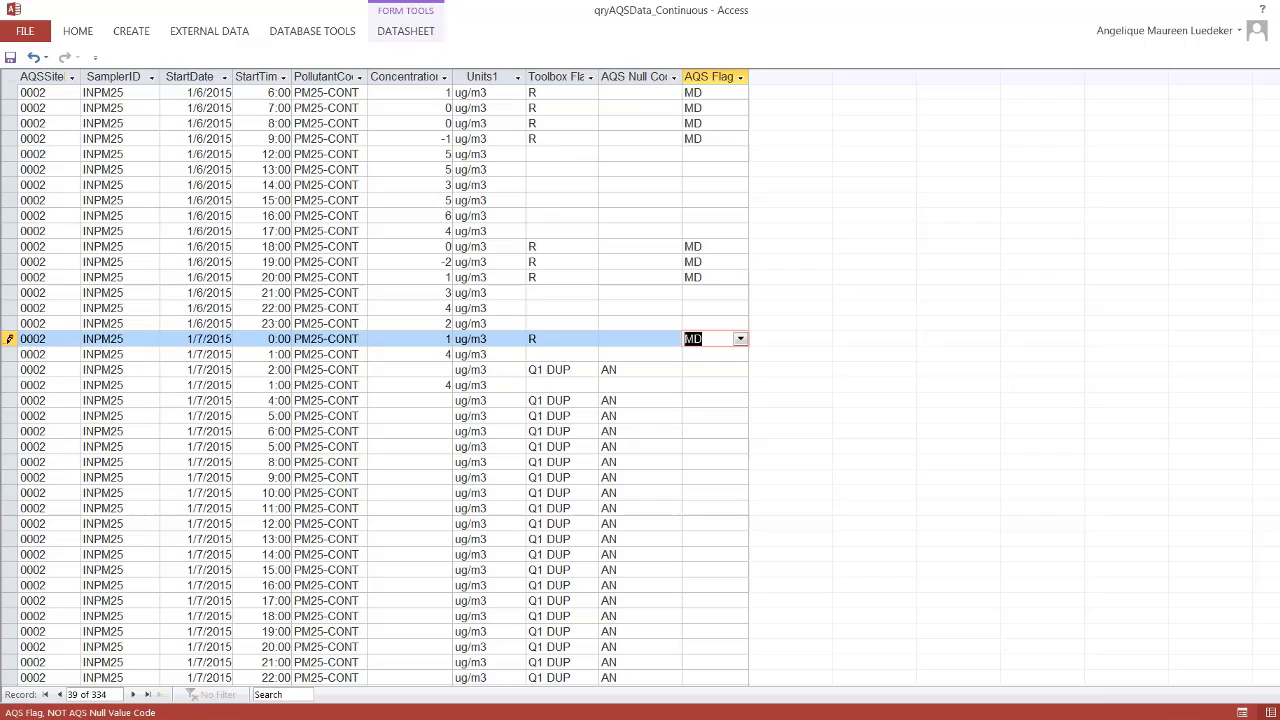
Review the records from 1/7/2015 through 1/15/2015 for Toolbox Flag R entries that still need an AQS flag.
scroll(700, 400, "down", 5)
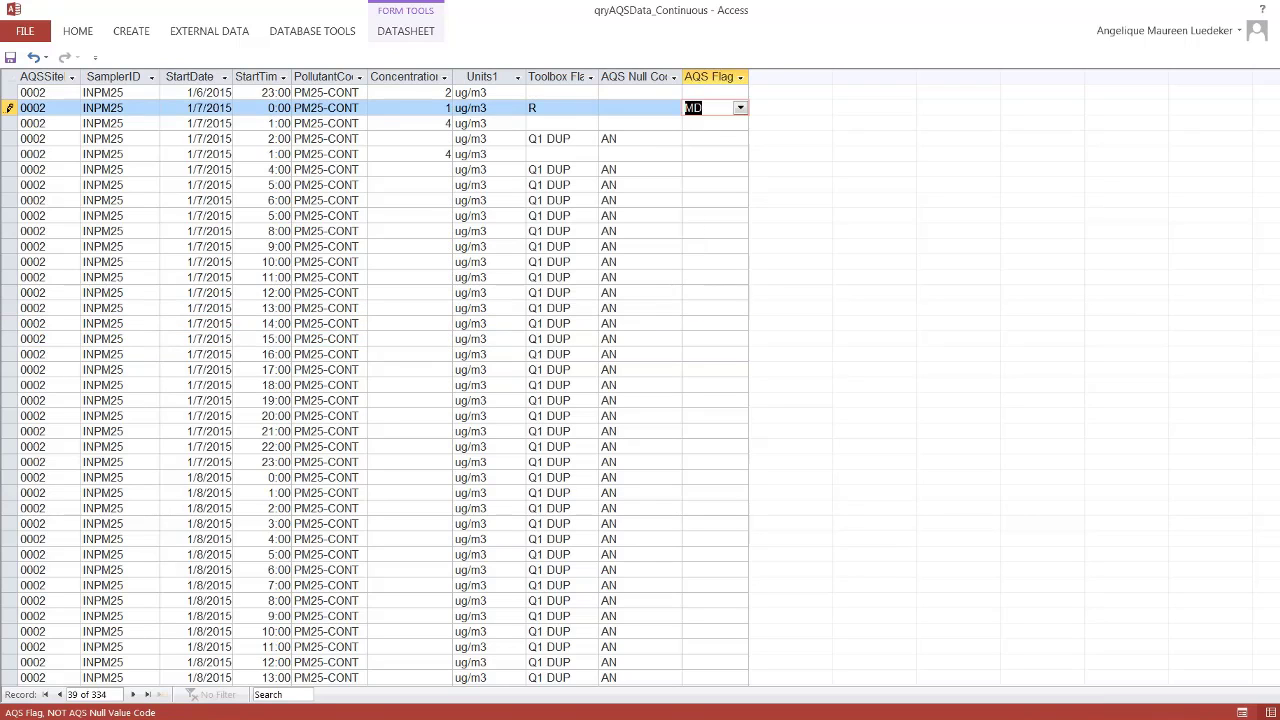
scroll(700, 400, "down", 7)
scroll(389, 472, "down", 2)
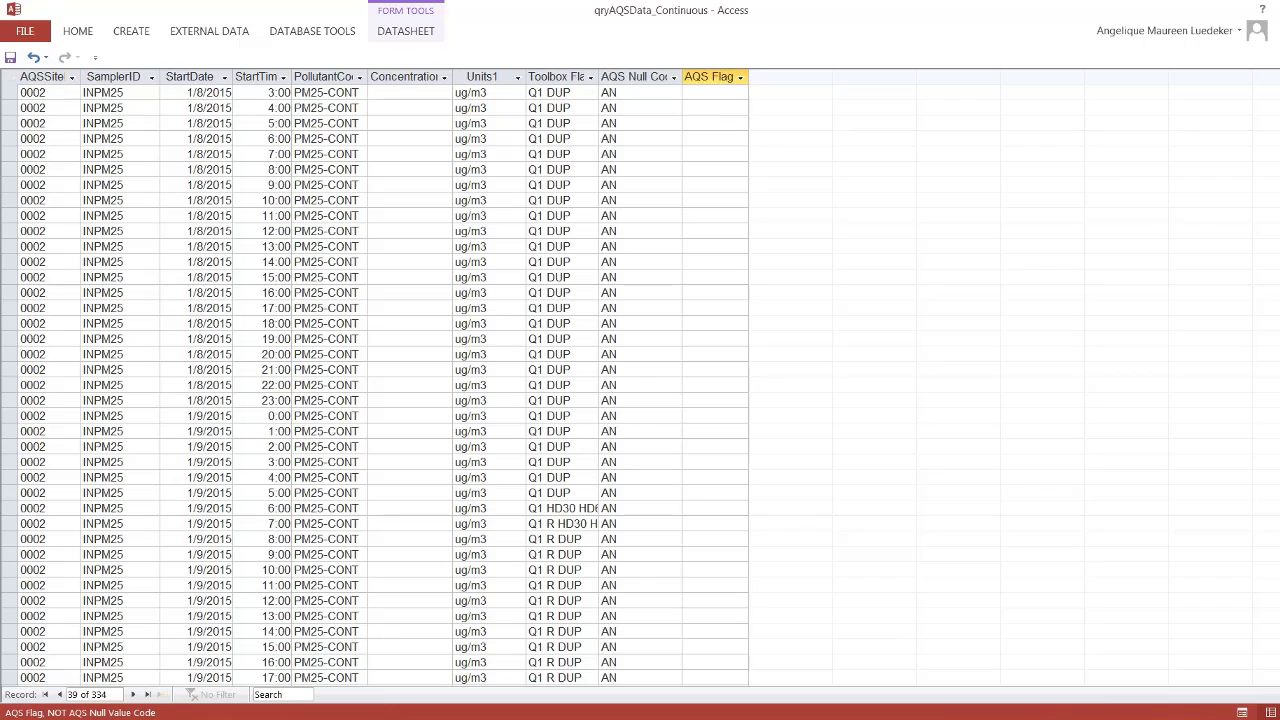
scroll(389, 472, "down", 3)
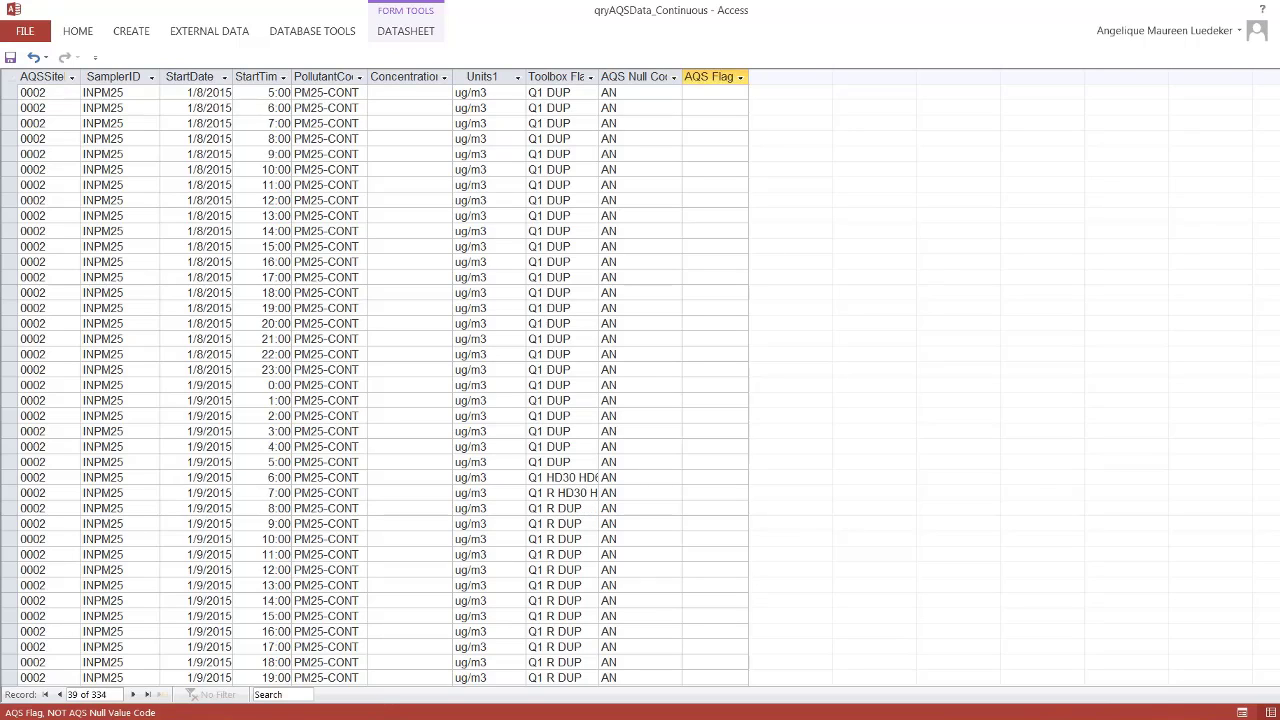
scroll(389, 472, "down", 5)
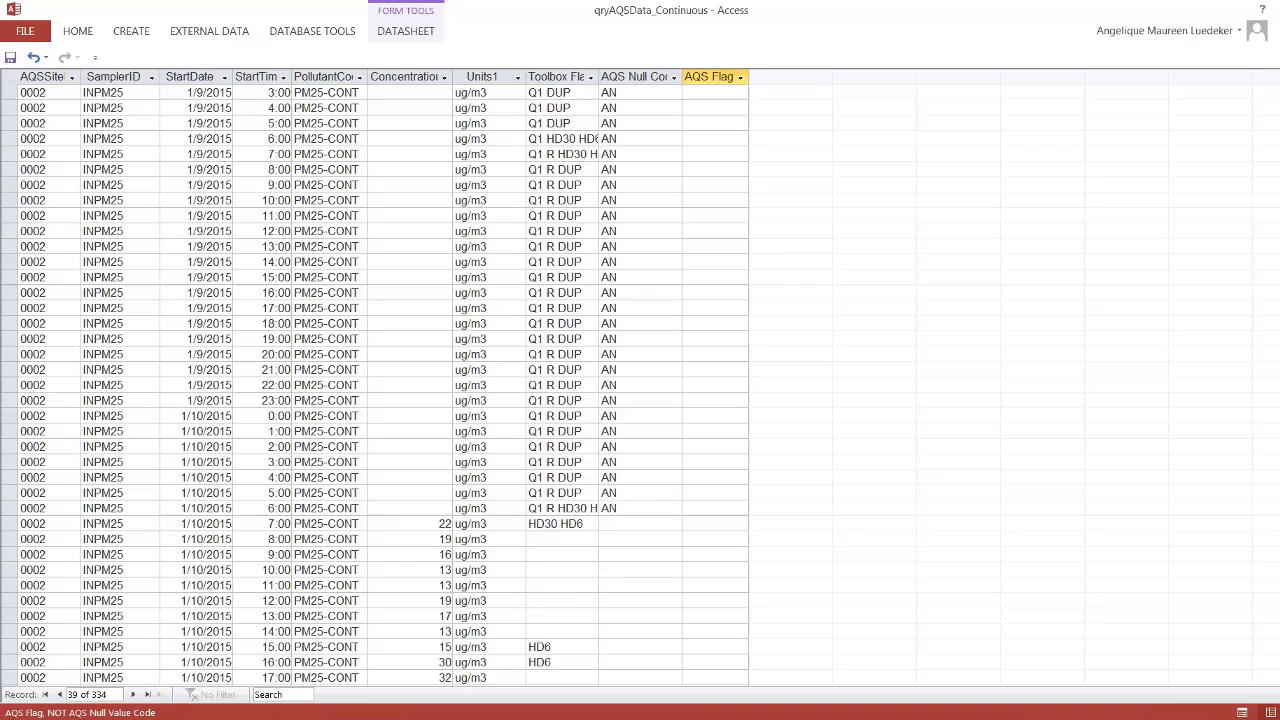
scroll(513, 375, "down", 8)
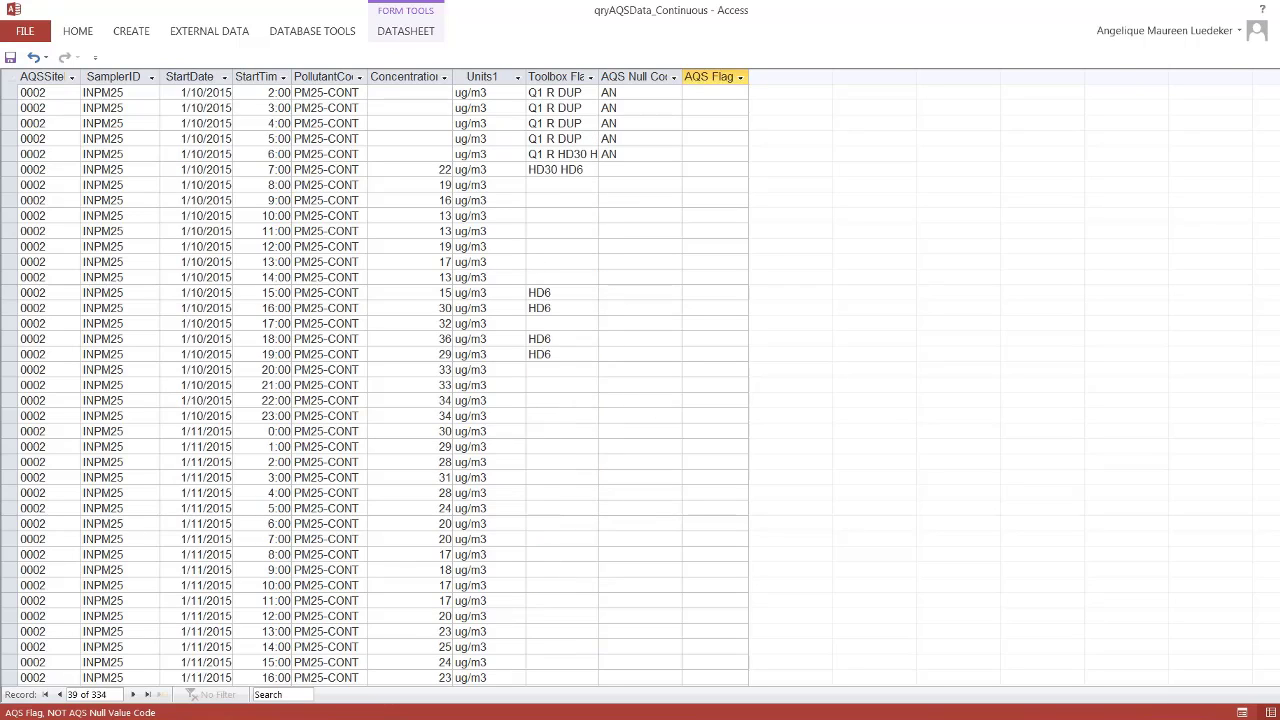
scroll(513, 375, "down", 1)
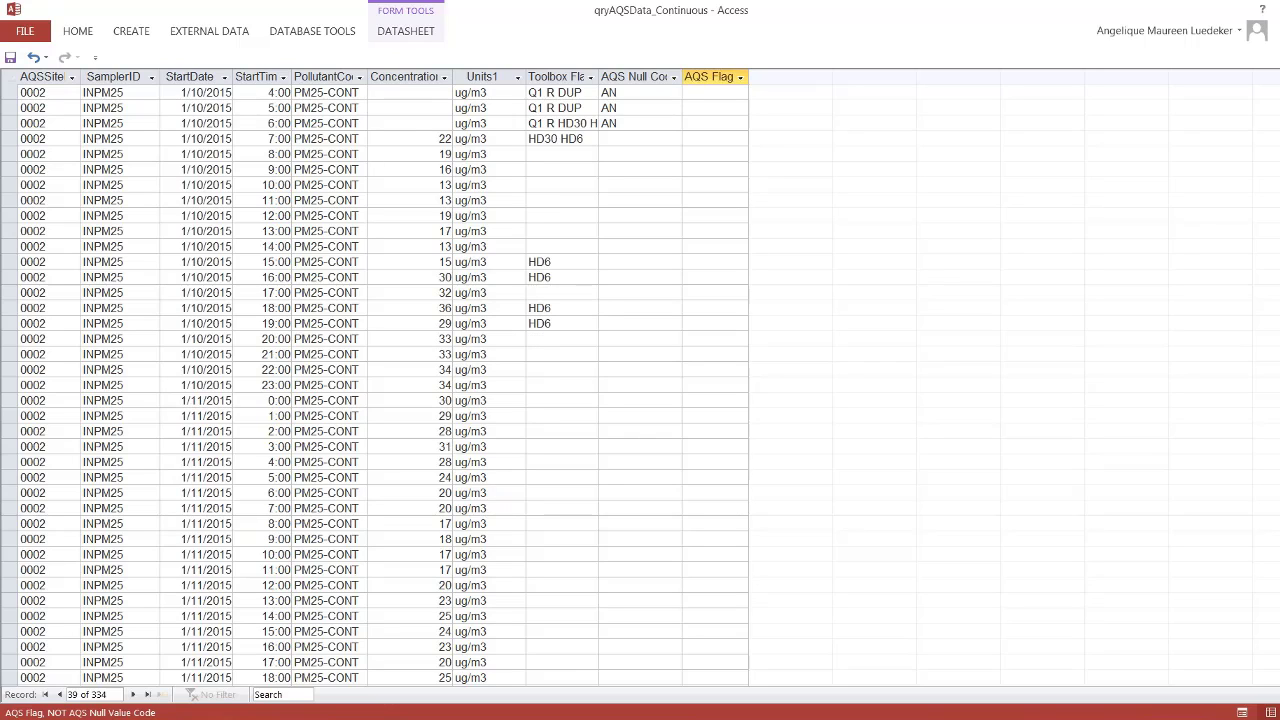
scroll(380, 385, "down", 2)
scroll(383, 385, "down", 2)
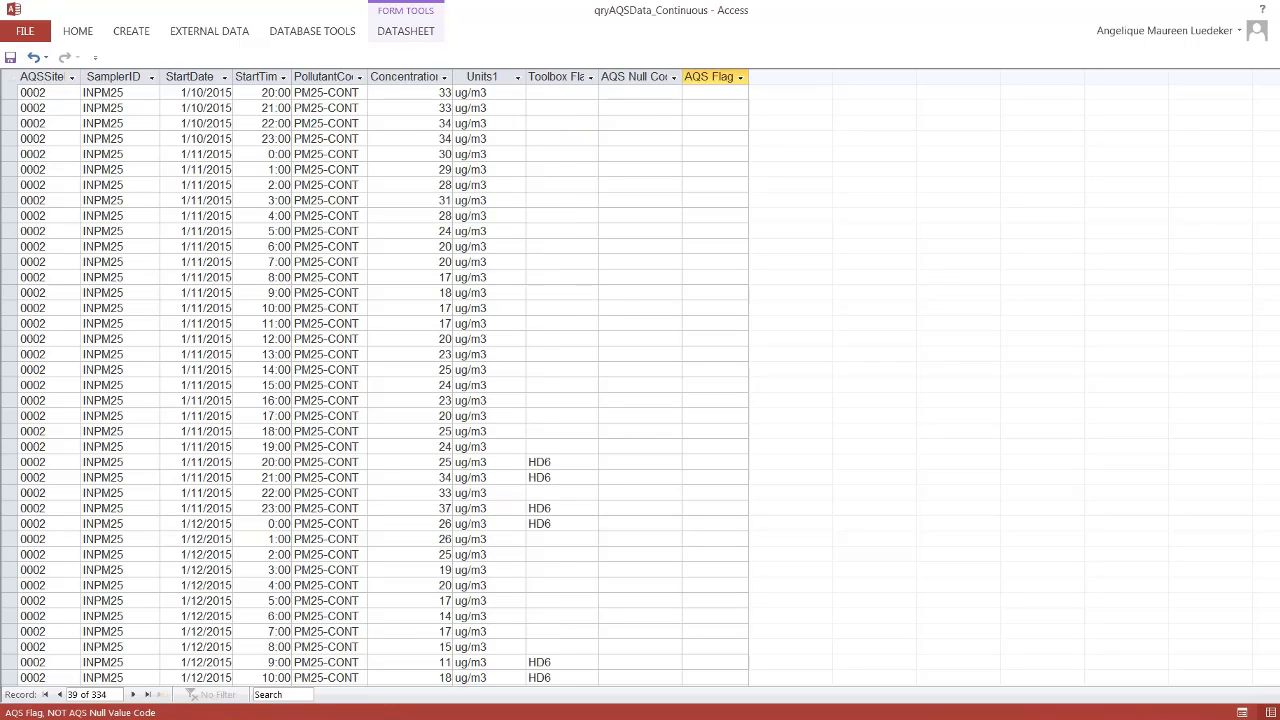
scroll(383, 385, "down", 13)
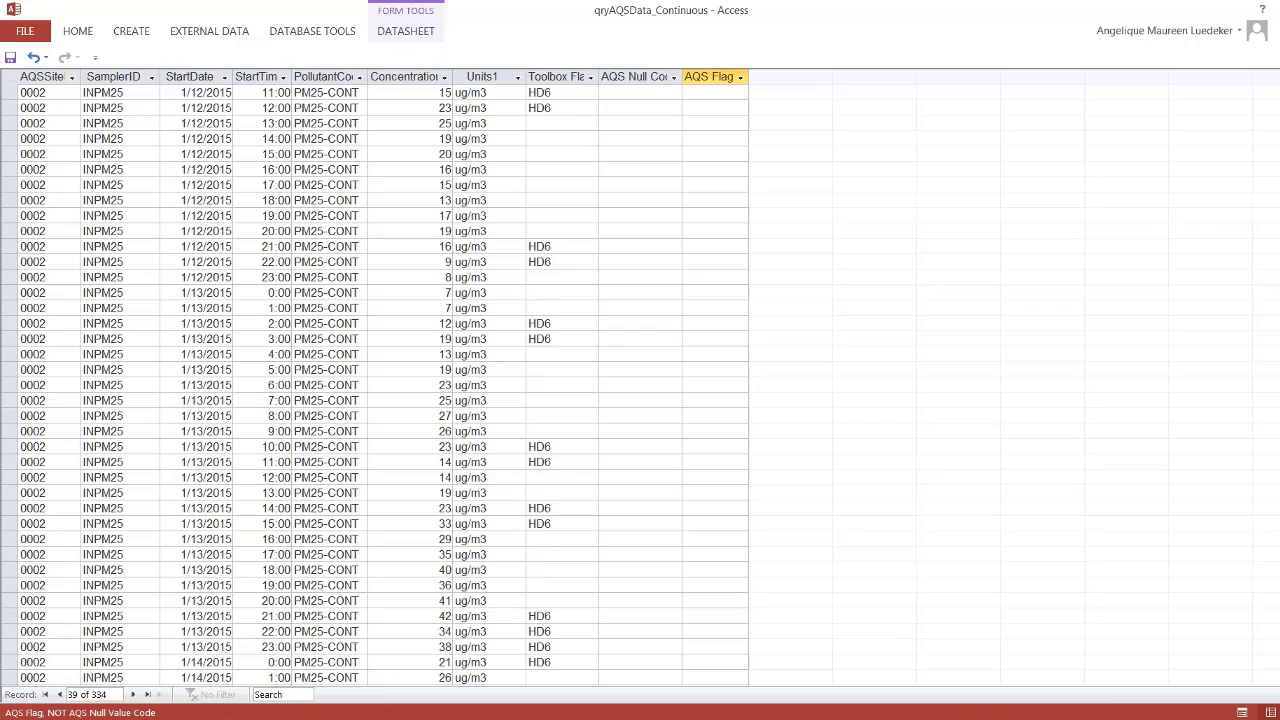
scroll(383, 385, "down", 13)
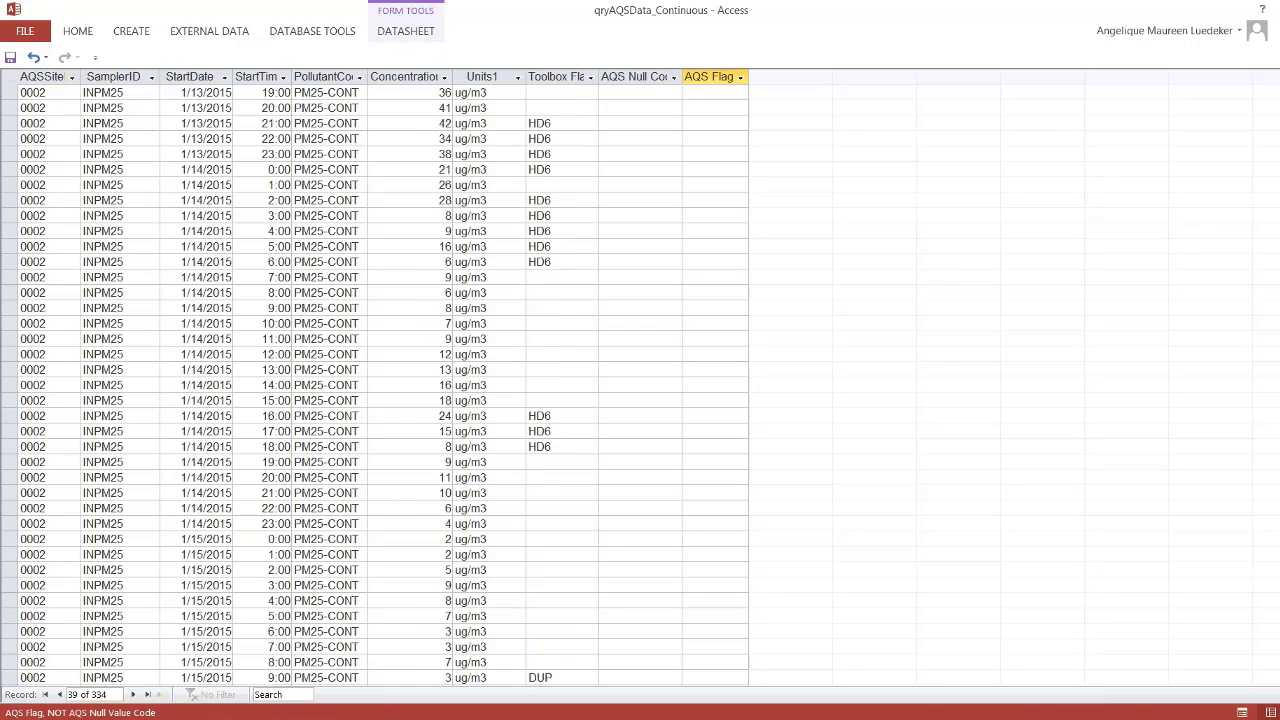
scroll(383, 385, "down", 4)
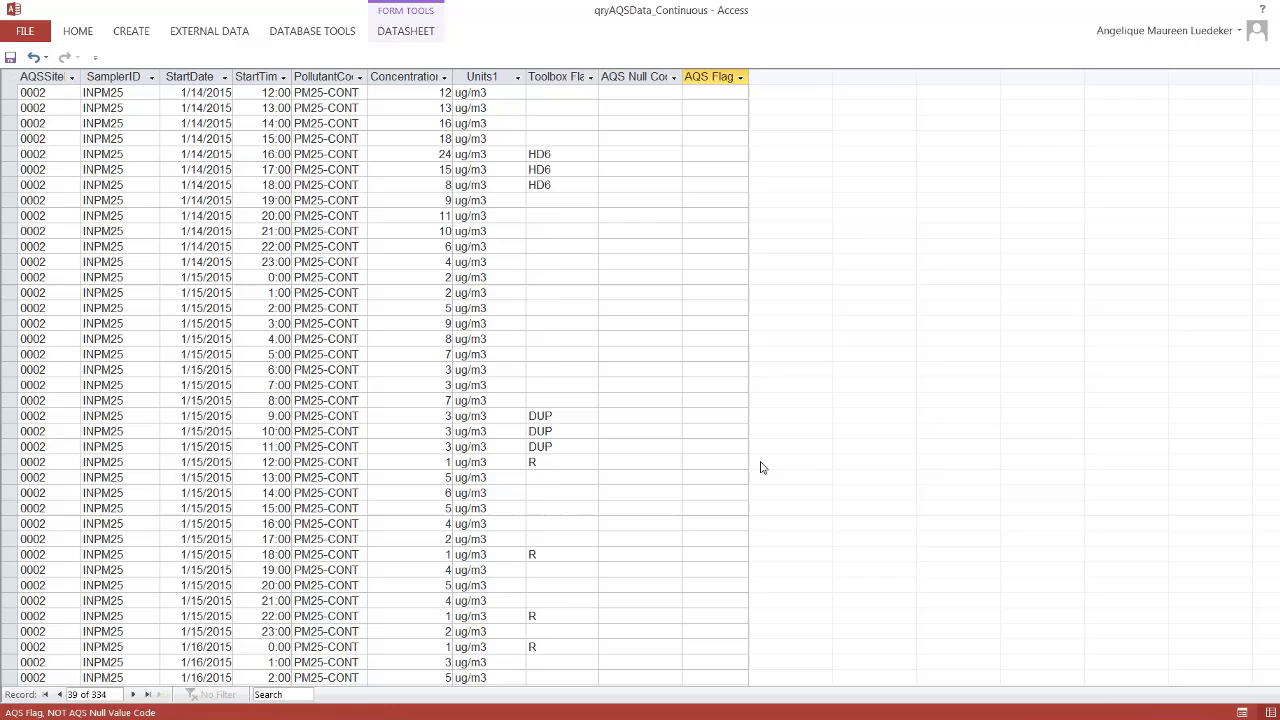
Assign the AQS flag MD (Value less than MDL) to the 12:00 and 18:00 records of 1/15/2015.
left_click(712, 462)
left_click(740, 462)
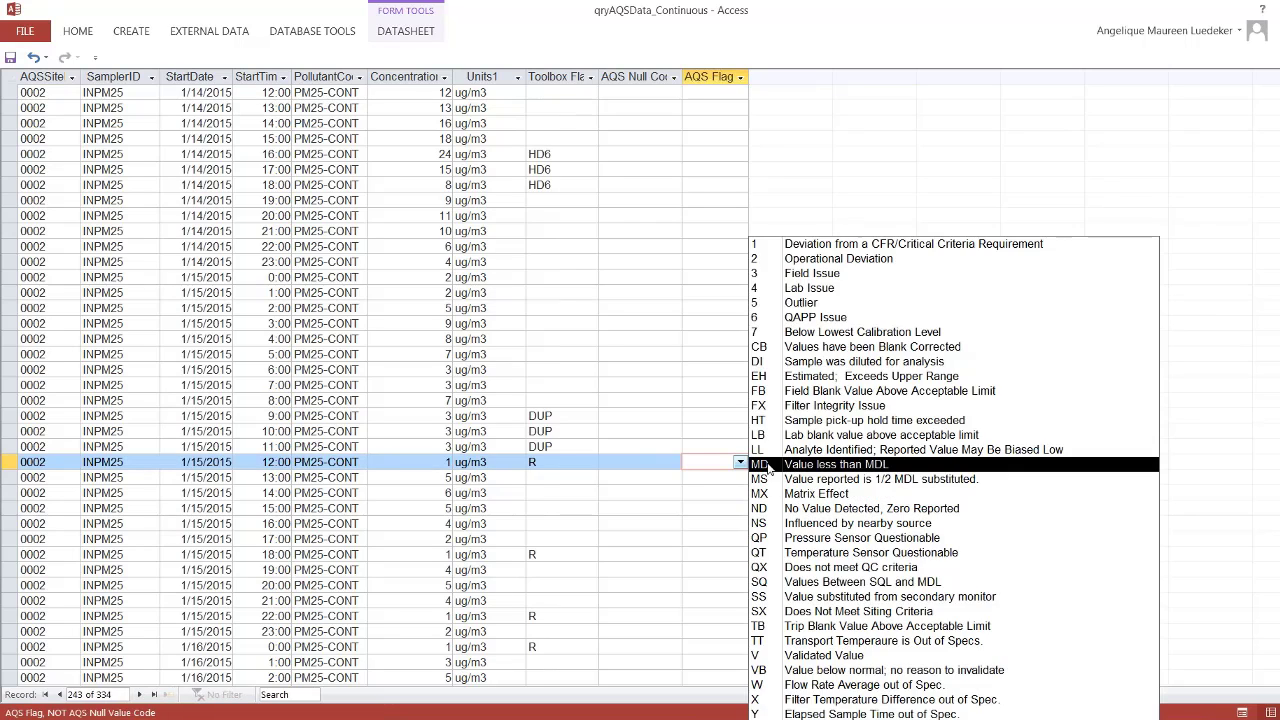
left_click(776, 465)
left_click(720, 555)
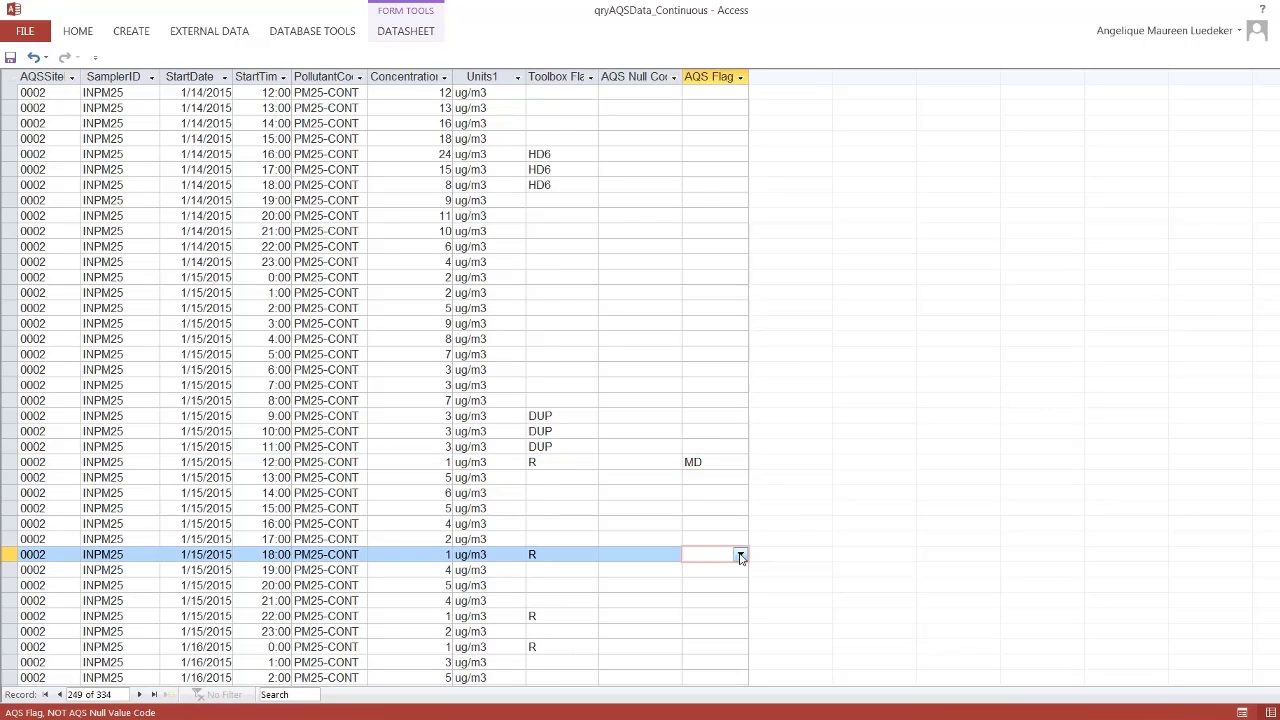
left_click(740, 554)
left_click(790, 229)
Assign the AQS flag MD to the 22:00 record of 1/15/2015 and the 0:00 record of 1/16/2015.
scroll(375, 385, "down", 2)
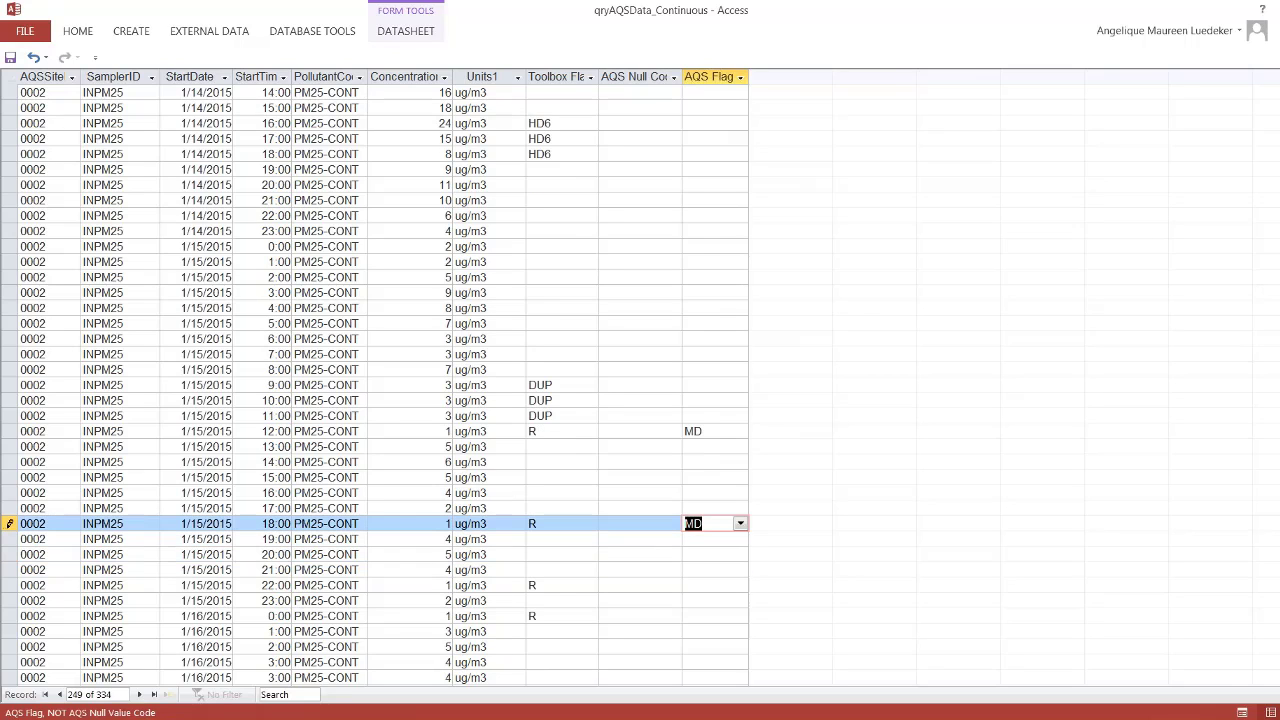
scroll(700, 429, "down", 3)
left_click(720, 431)
left_click(740, 431)
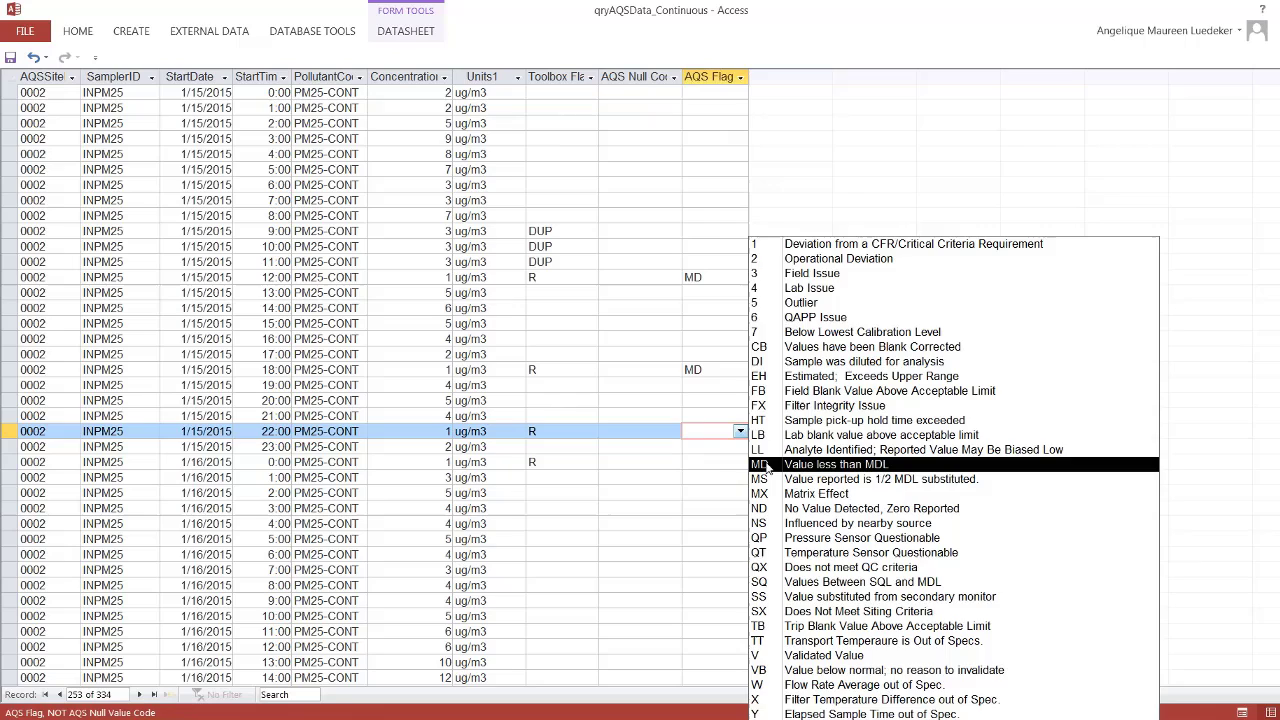
left_click(764, 464)
left_click(749, 462)
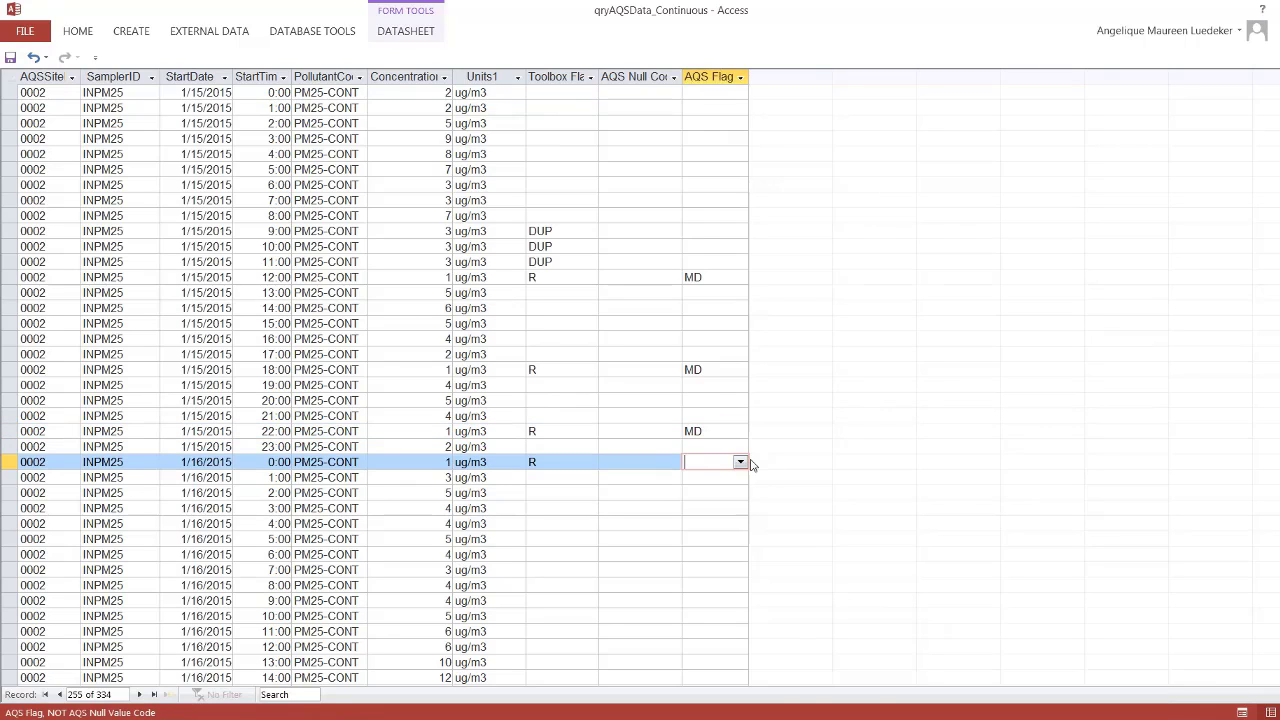
left_click(740, 462)
left_click(756, 464)
Check the remaining records through 1/19/2015 for unflagged R entries, look back over the assigned flags, and close the datasheet.
scroll(375, 385, "down", 1)
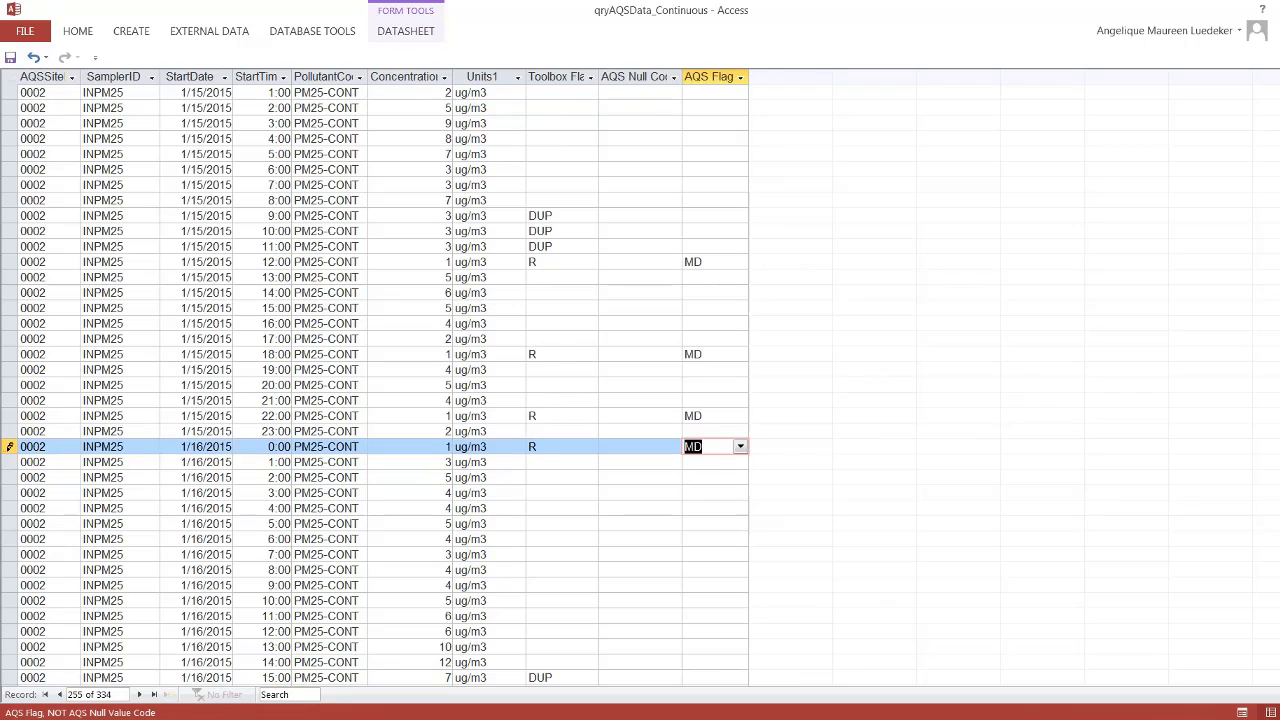
scroll(375, 385, "down", 1)
scroll(375, 385, "down", 5)
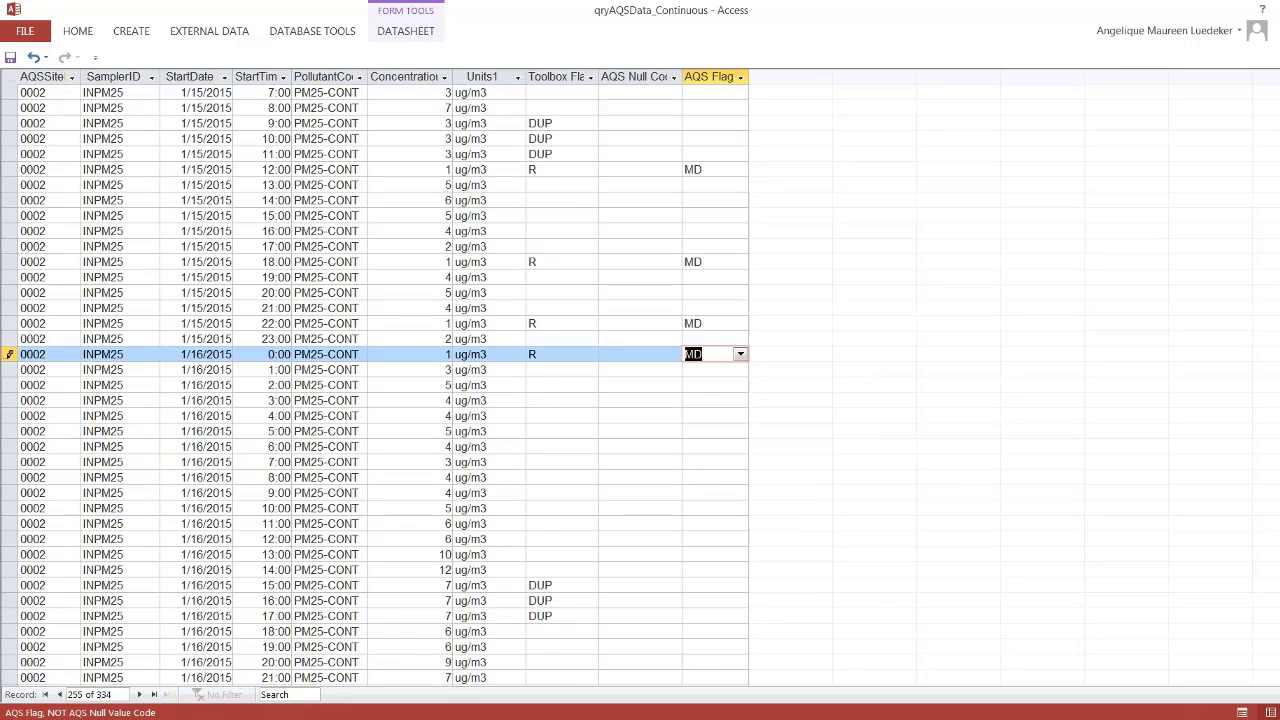
scroll(375, 385, "down", 8)
scroll(375, 385, "down", 1)
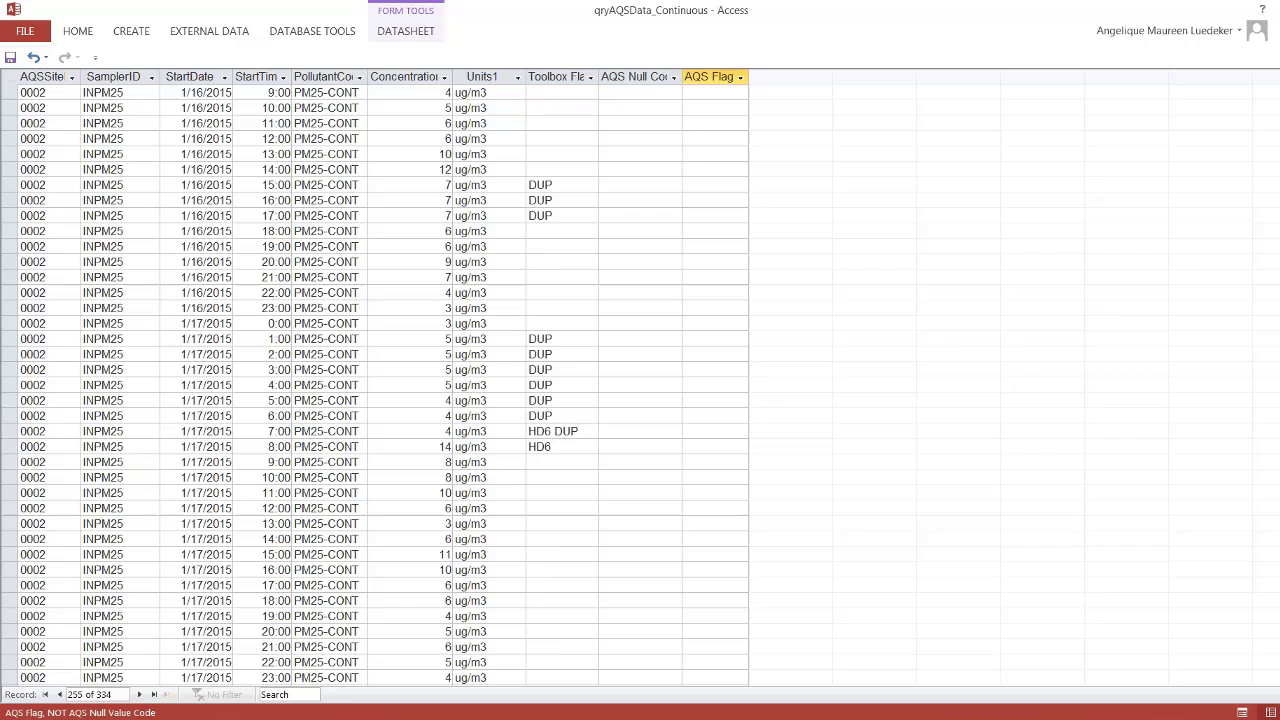
scroll(375, 385, "down", 2)
scroll(375, 385, "down", 5)
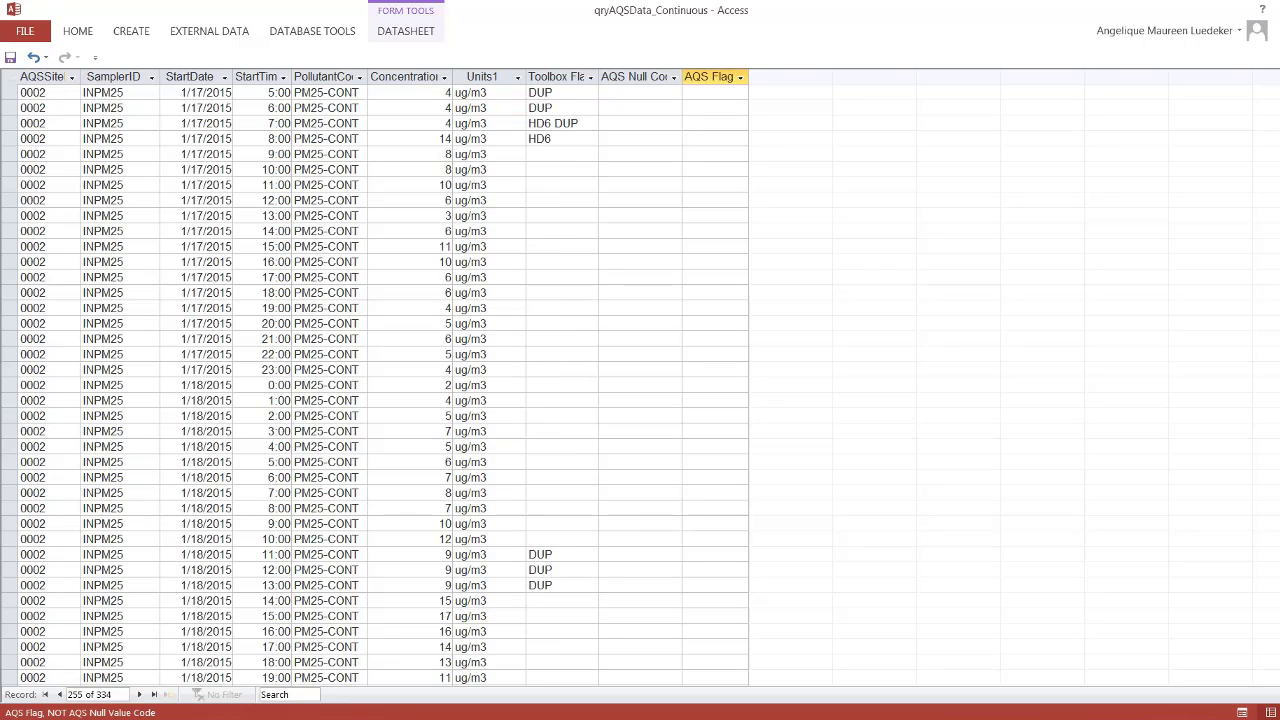
scroll(375, 385, "down", 7)
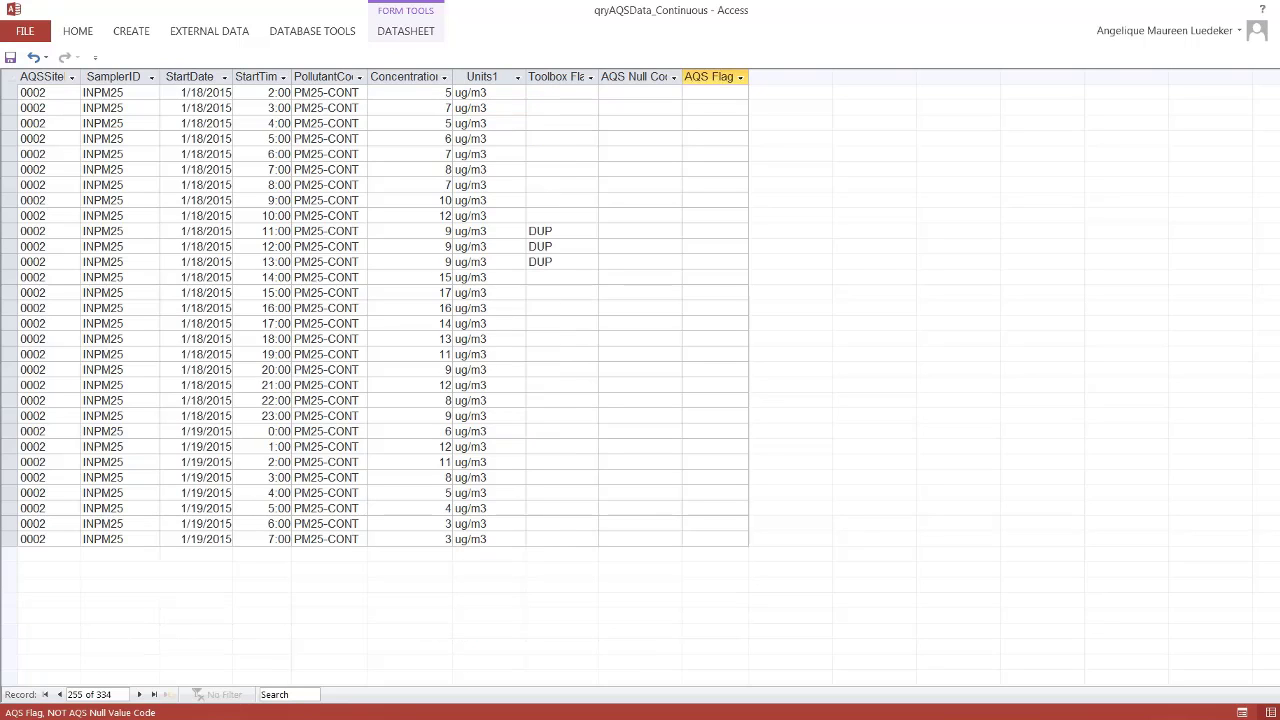
scroll(375, 385, "up", 13)
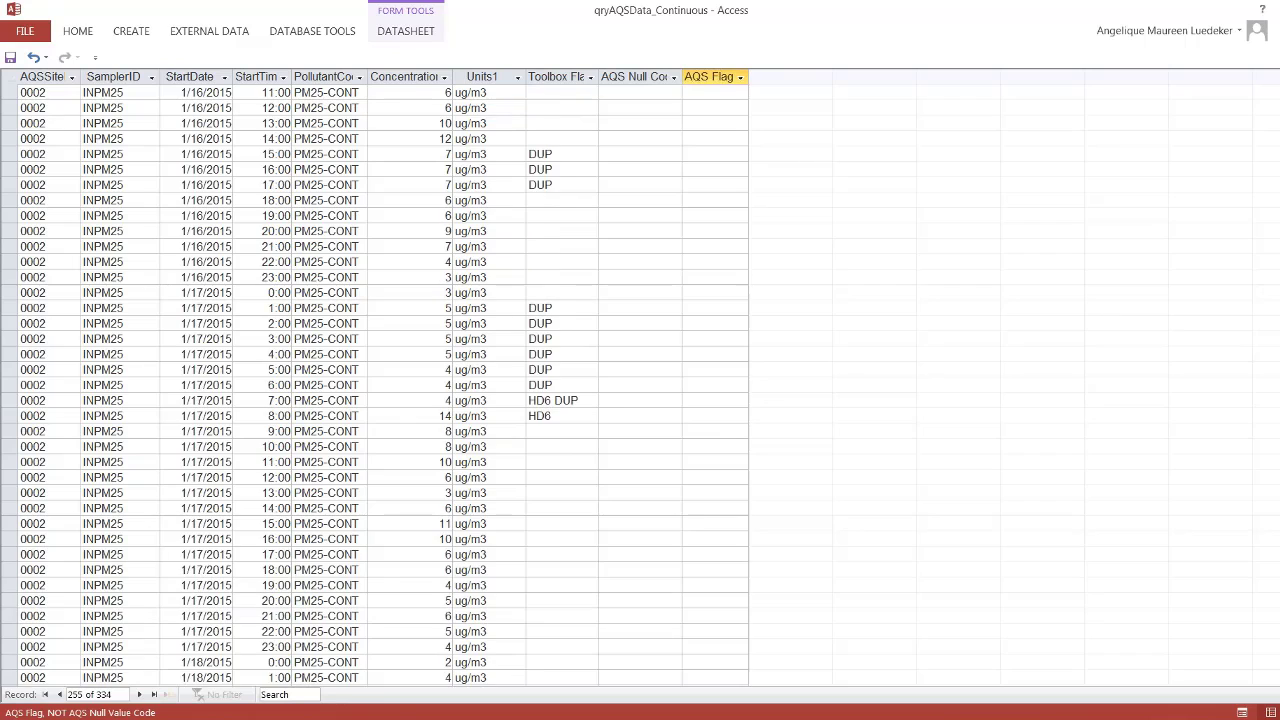
scroll(740, 580, "up", 20)
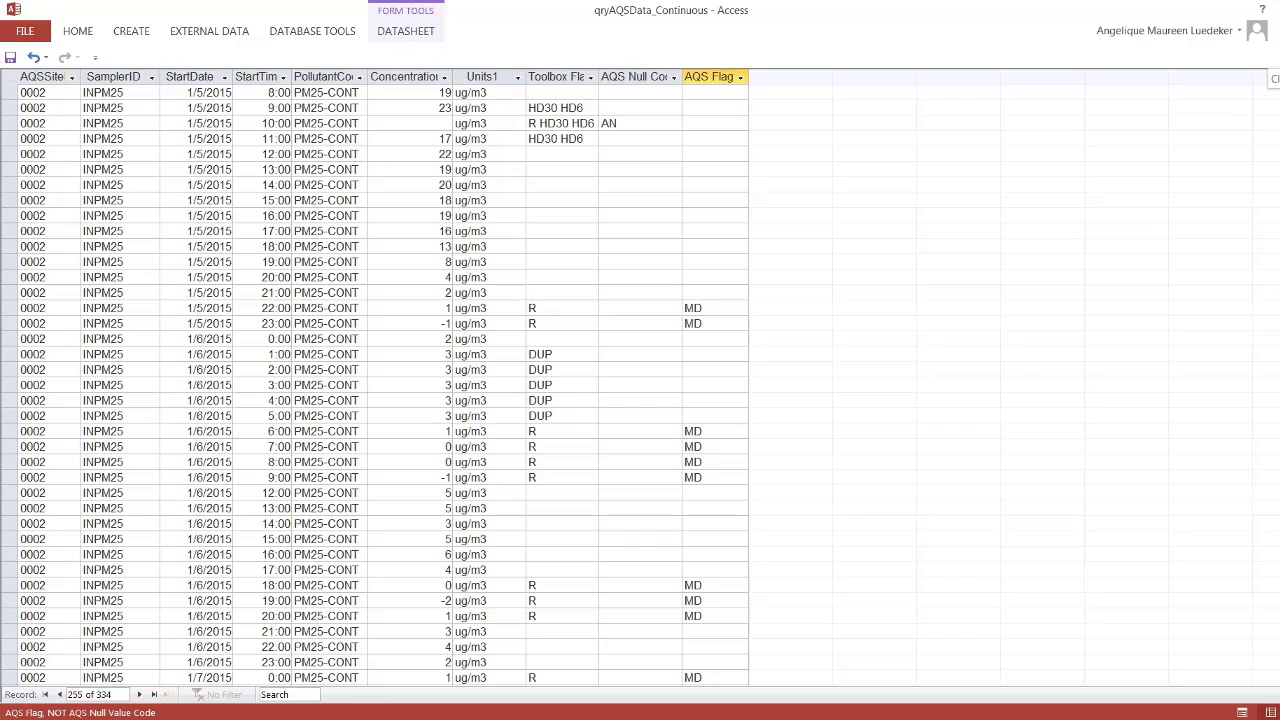
left_click(1273, 78)
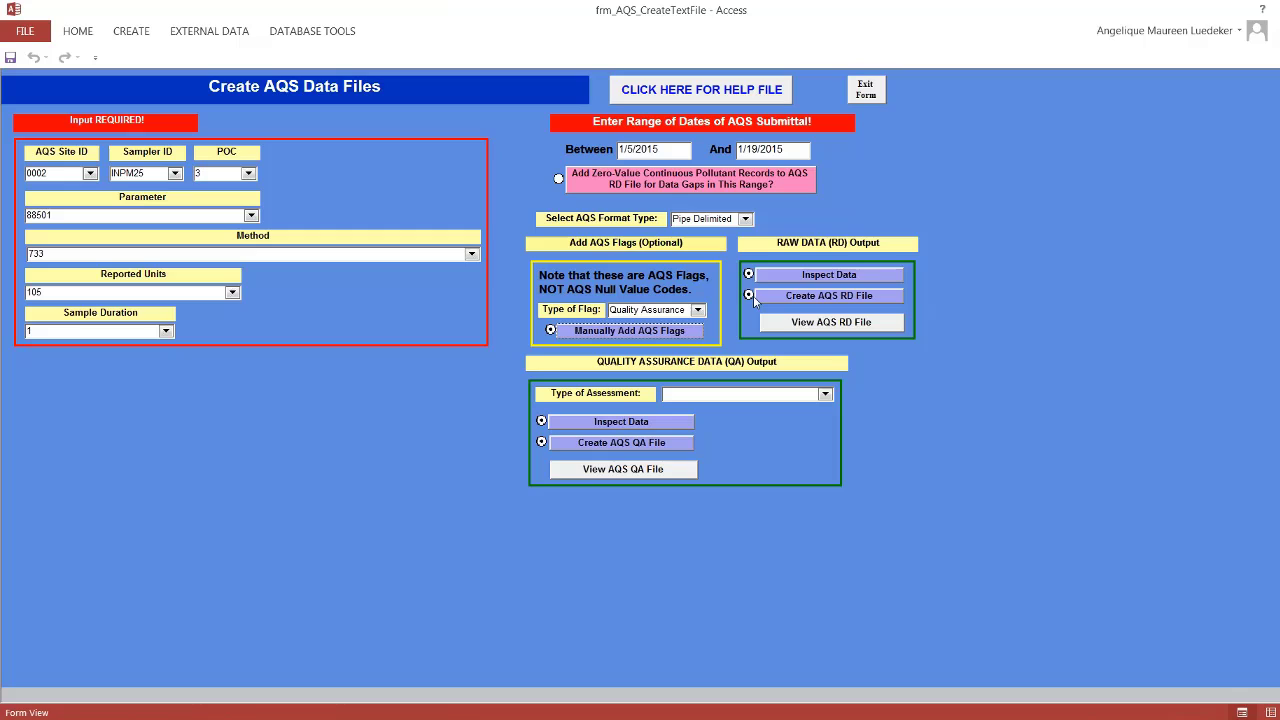
Inspect the raw data in the hourly PM25-CONT concentrations report from 1/5/2015 to 1/19/2015, checking null codes, AQS flags and warnings, and close it.
left_click(831, 276)
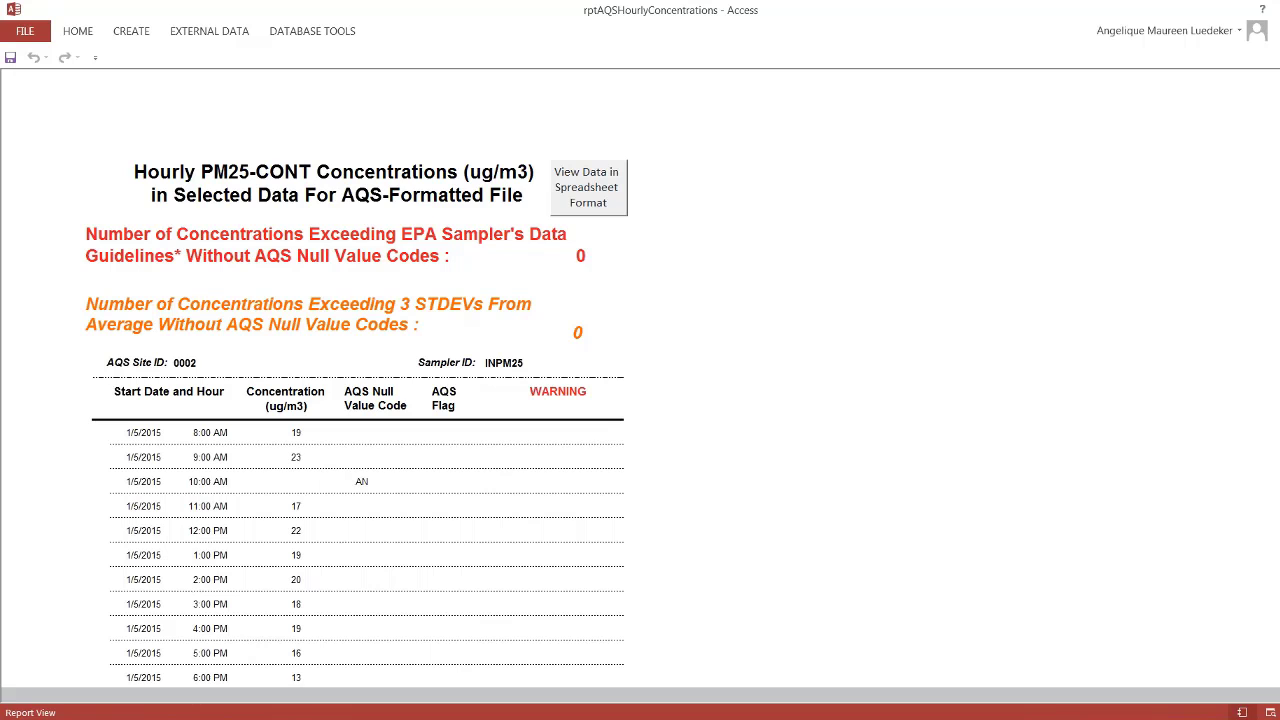
scroll(427, 187, "down", 5)
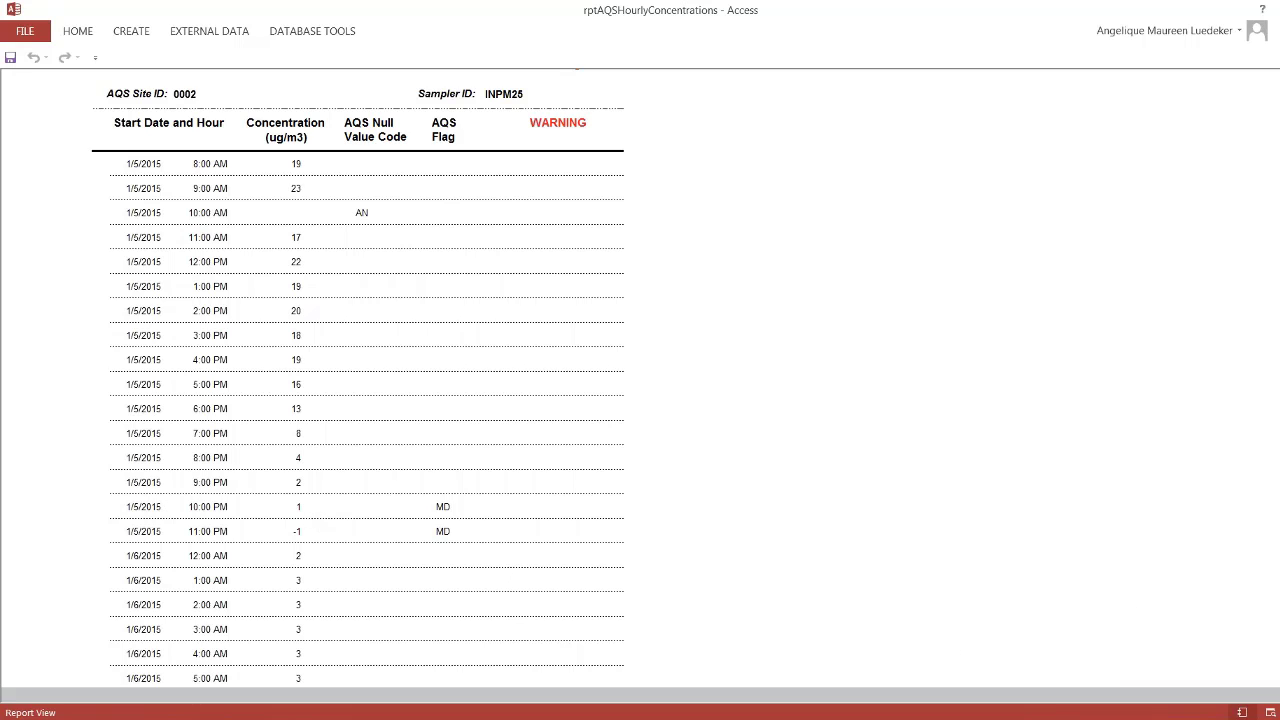
key("Page_Down")
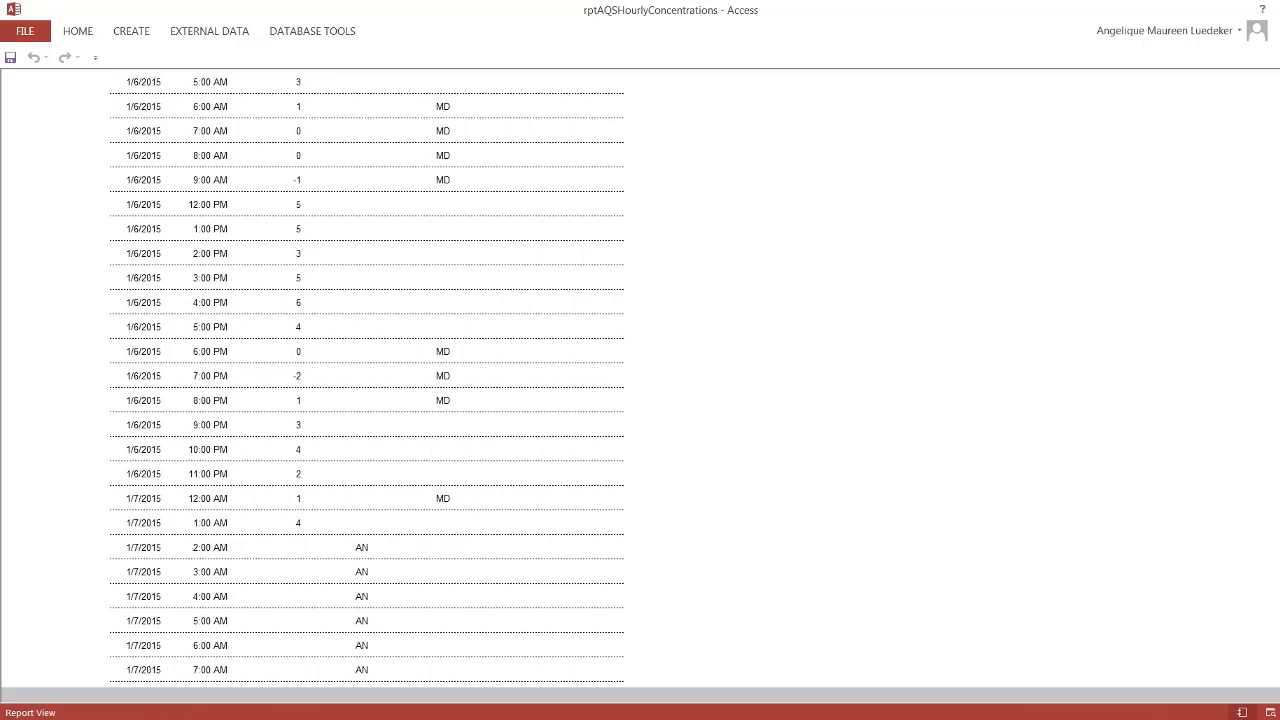
key("Page_Down")
key("Page_Down")
key("Page_Down")
key("Page_Down")
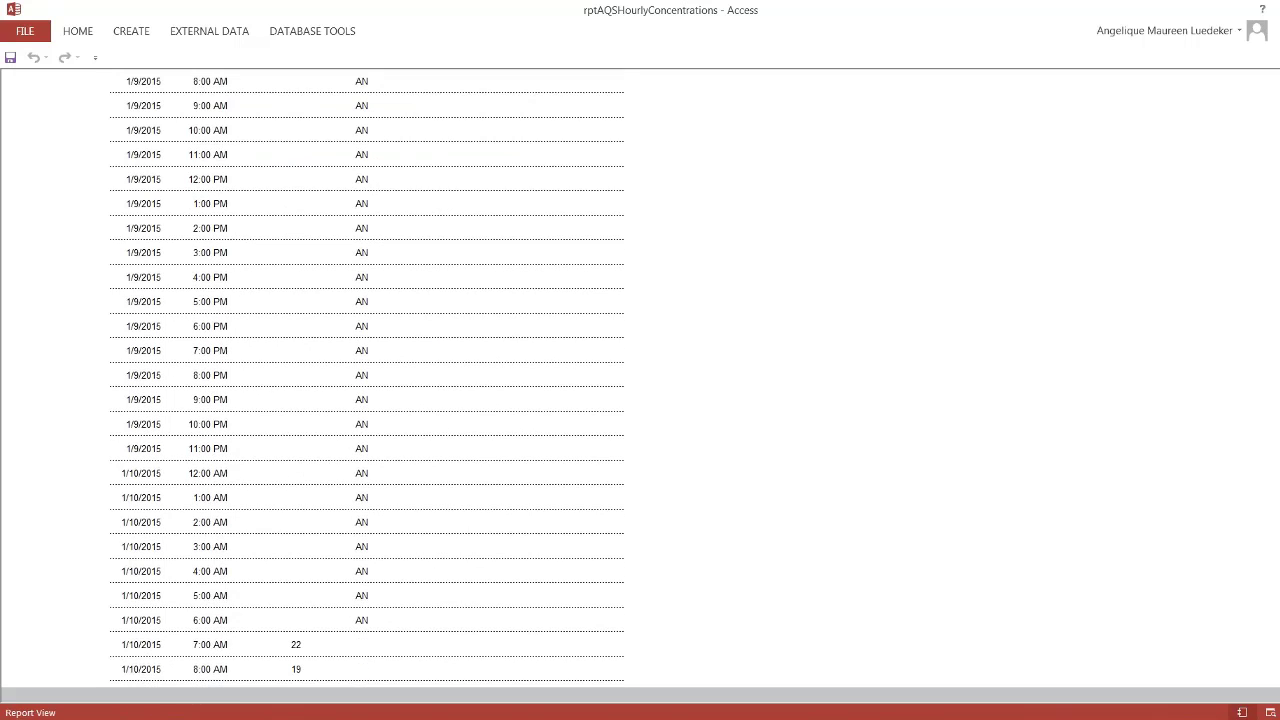
key("Page_Down")
key("Page_Down")
key("Page_Down")
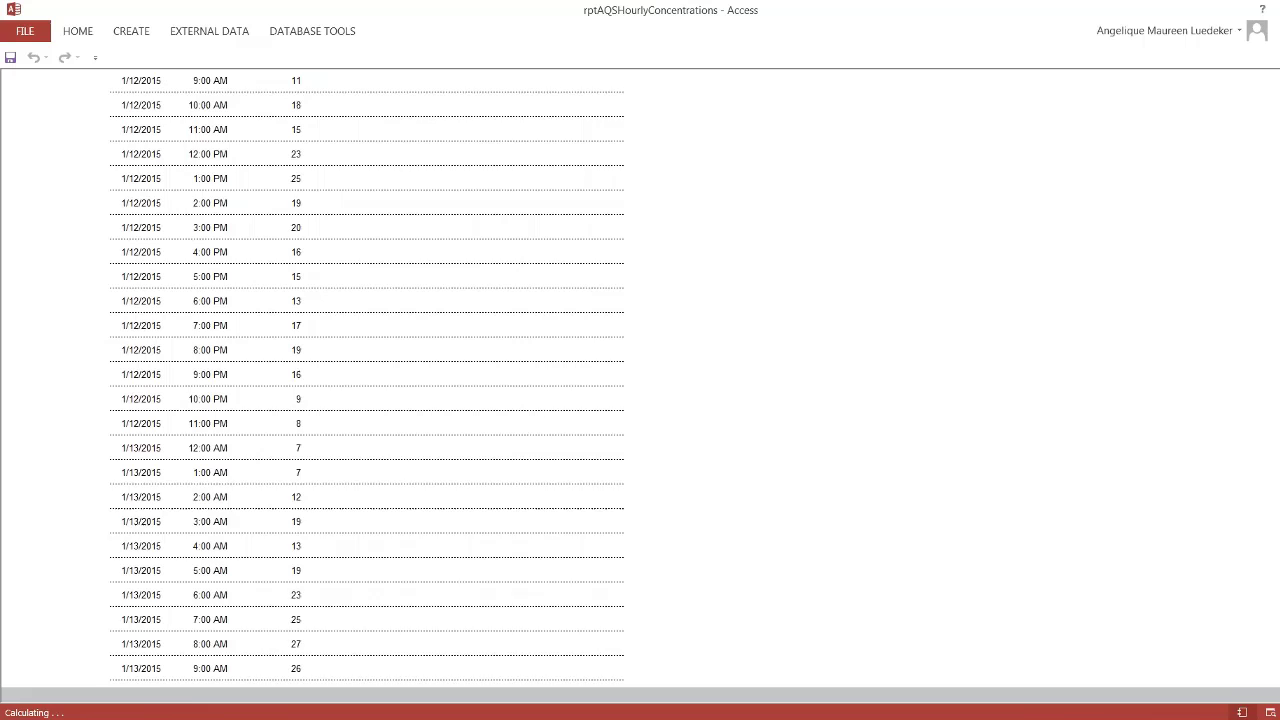
key("Page_Down")
key("Page_Down")
key("Page_Down")
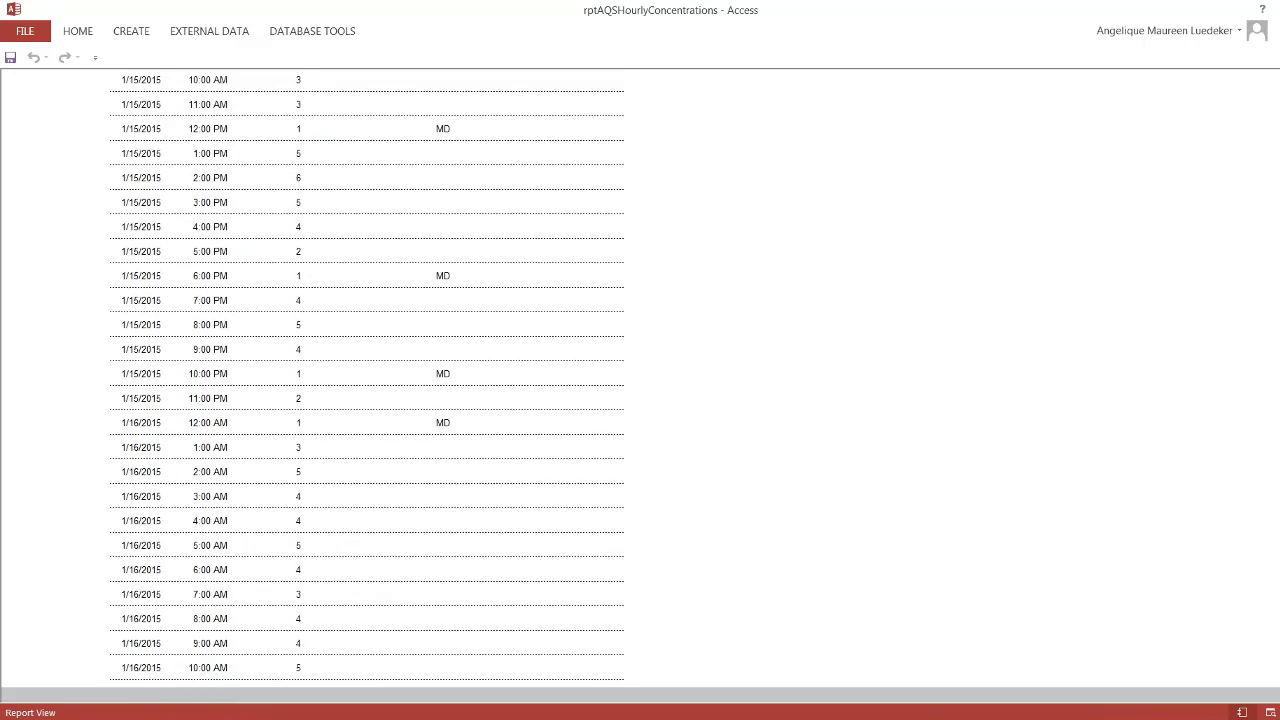
key("Page_Down")
key("Page_Down")
key("Page_Down")
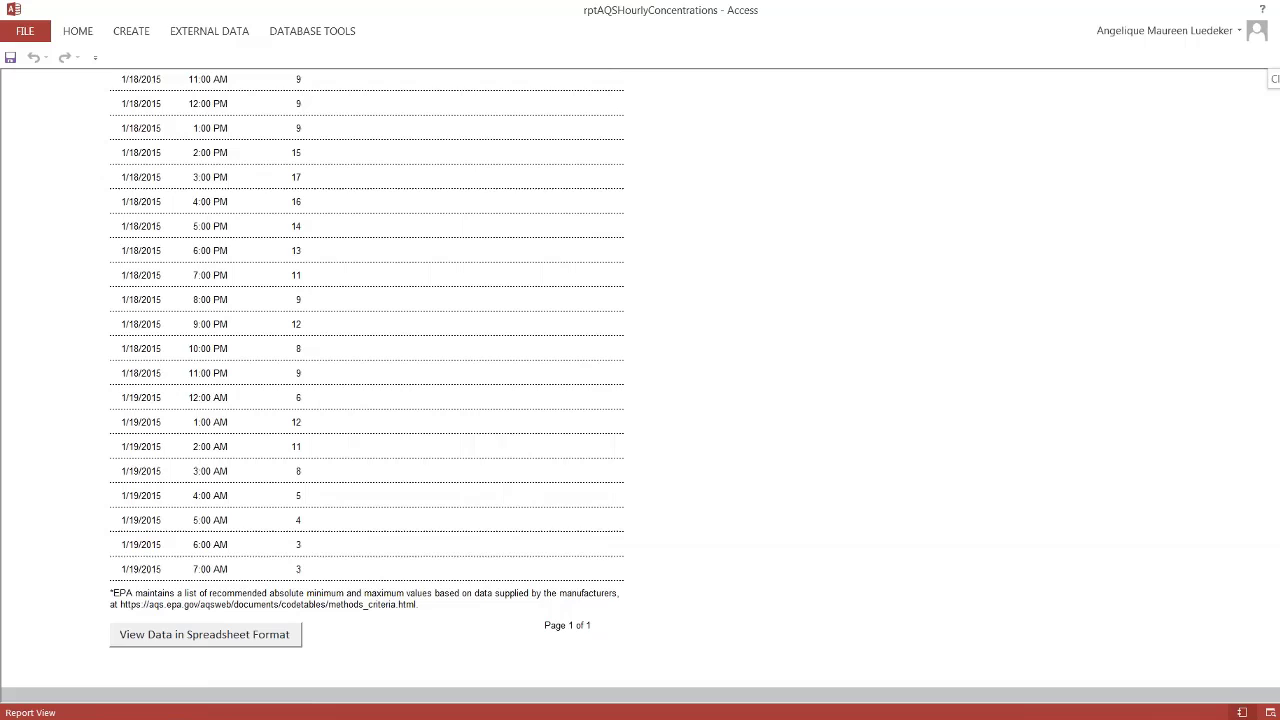
left_click(1274, 79)
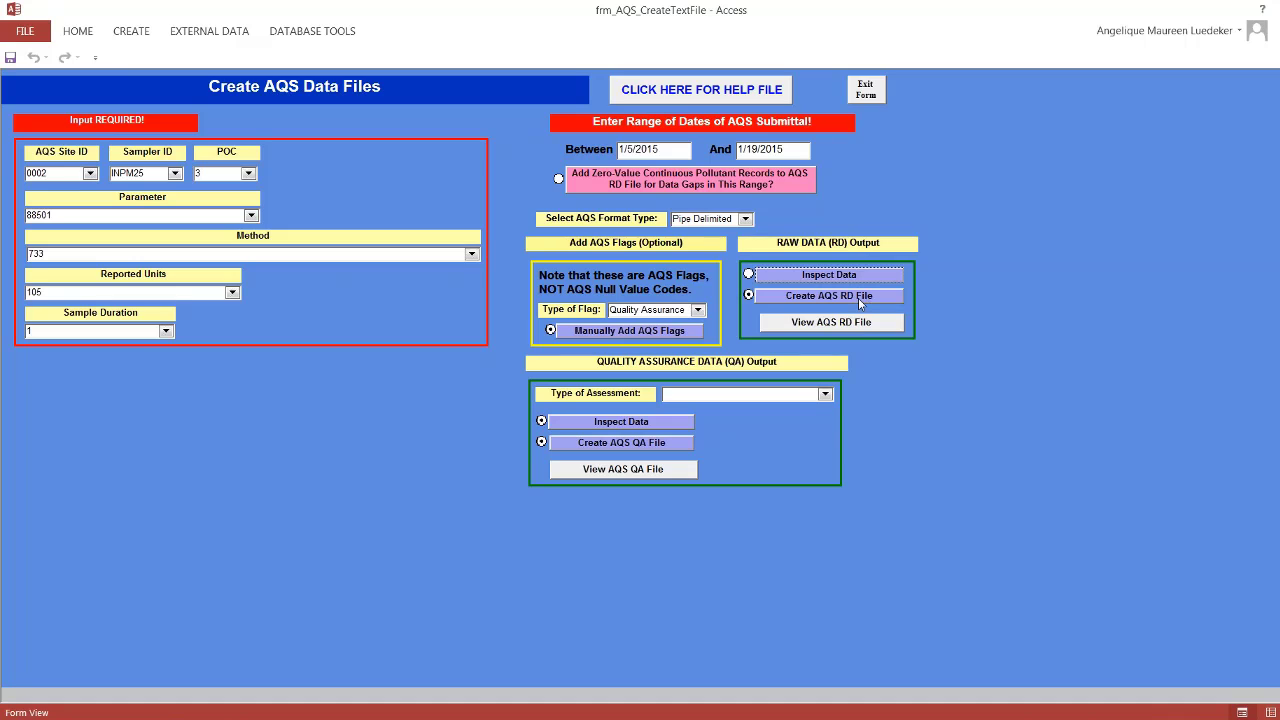
Create the AQS RD file, save it as AQSRD_Site0002_88501_010515_011915.TXT in the AQSImports folder, and open it for viewing.
left_click(860, 298)
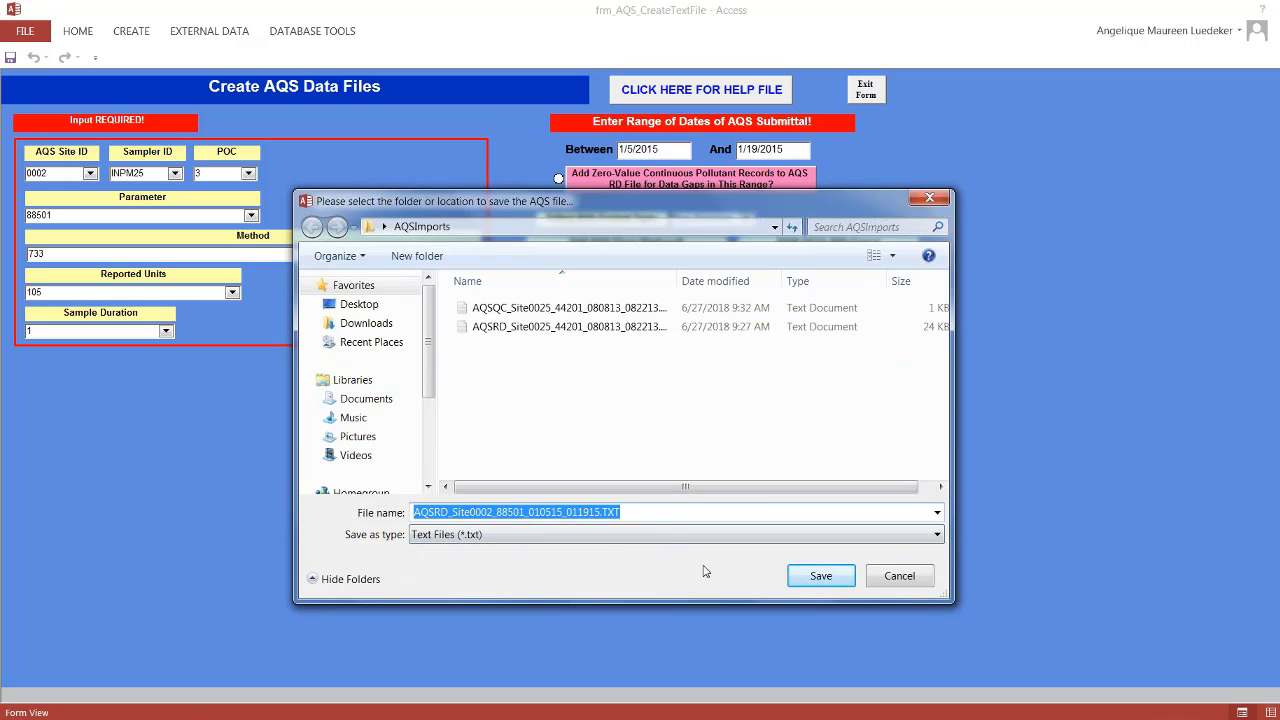
left_click(820, 577)
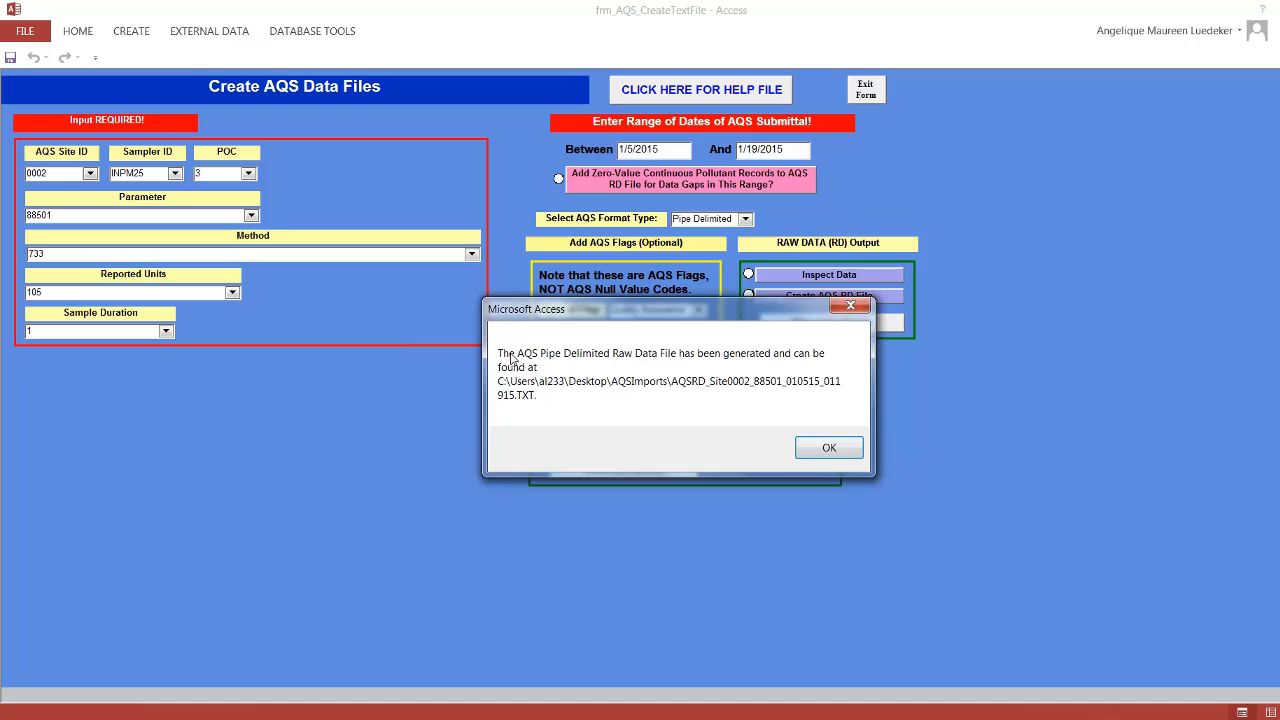
left_click(805, 449)
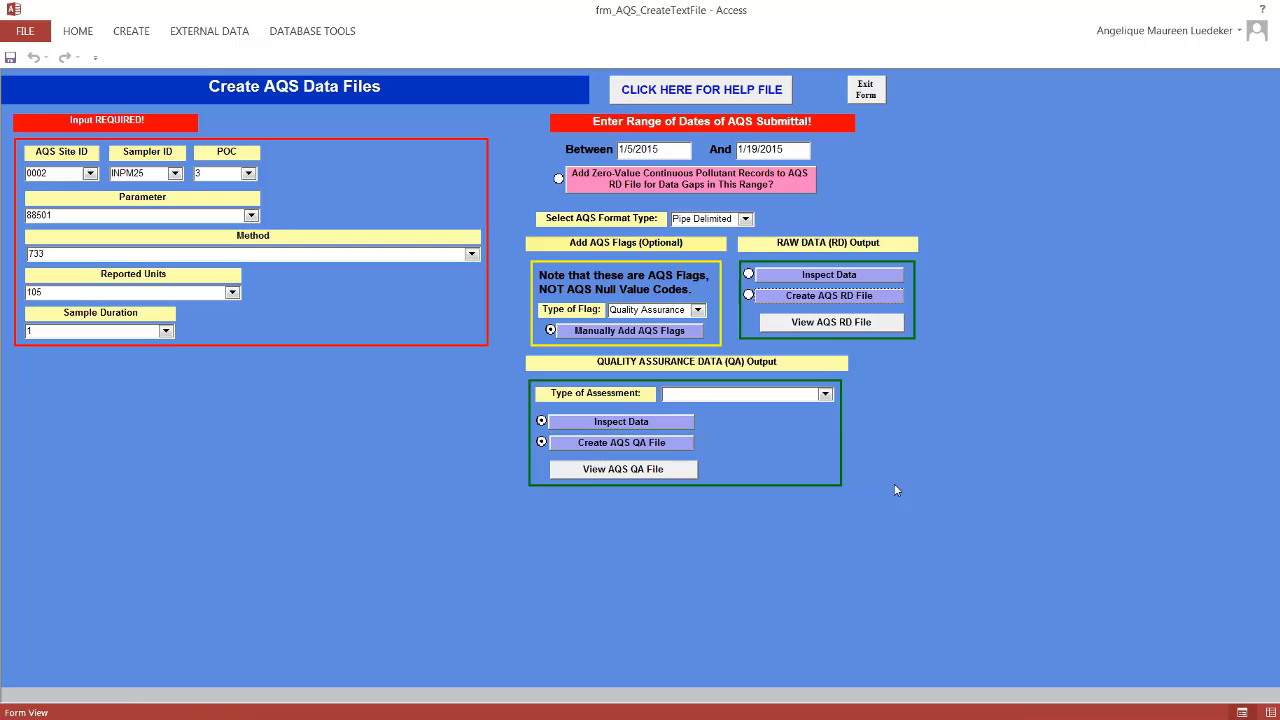
left_click(866, 324)
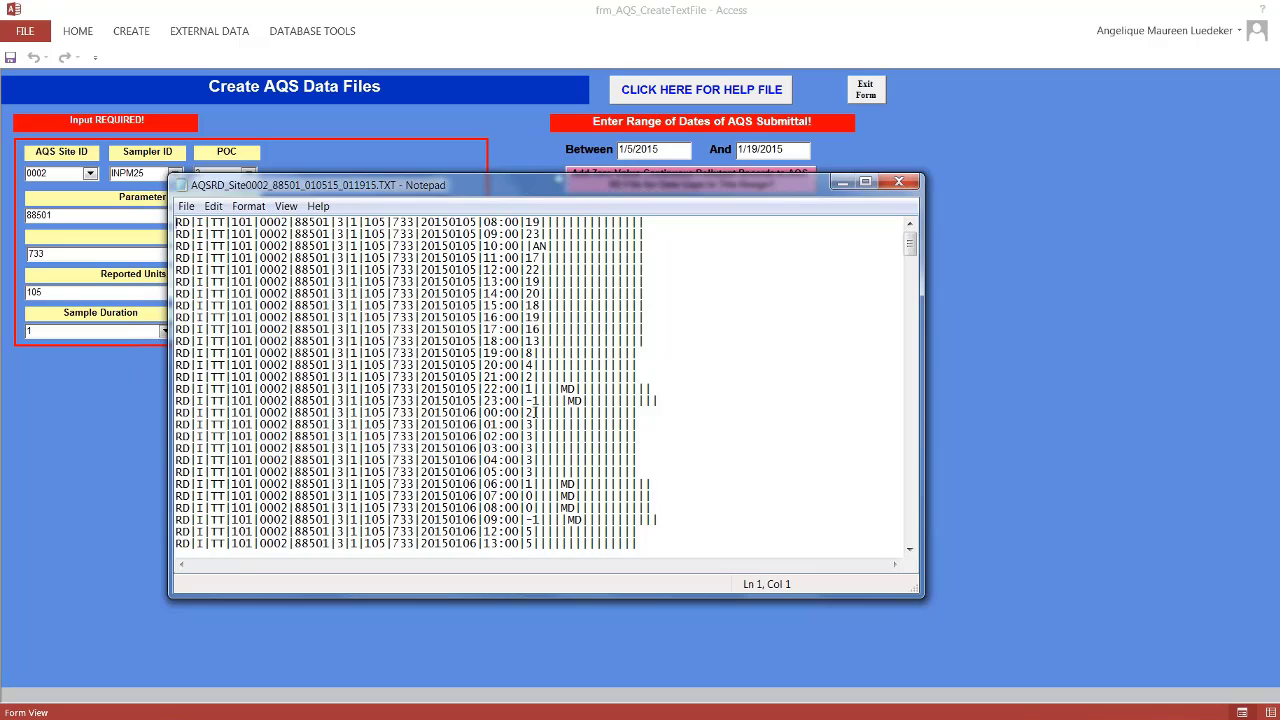
Review the records in the raw data file, checking the AN null codes and MD flags, and close the file.
left_click(910, 550)
left_click(910, 551)
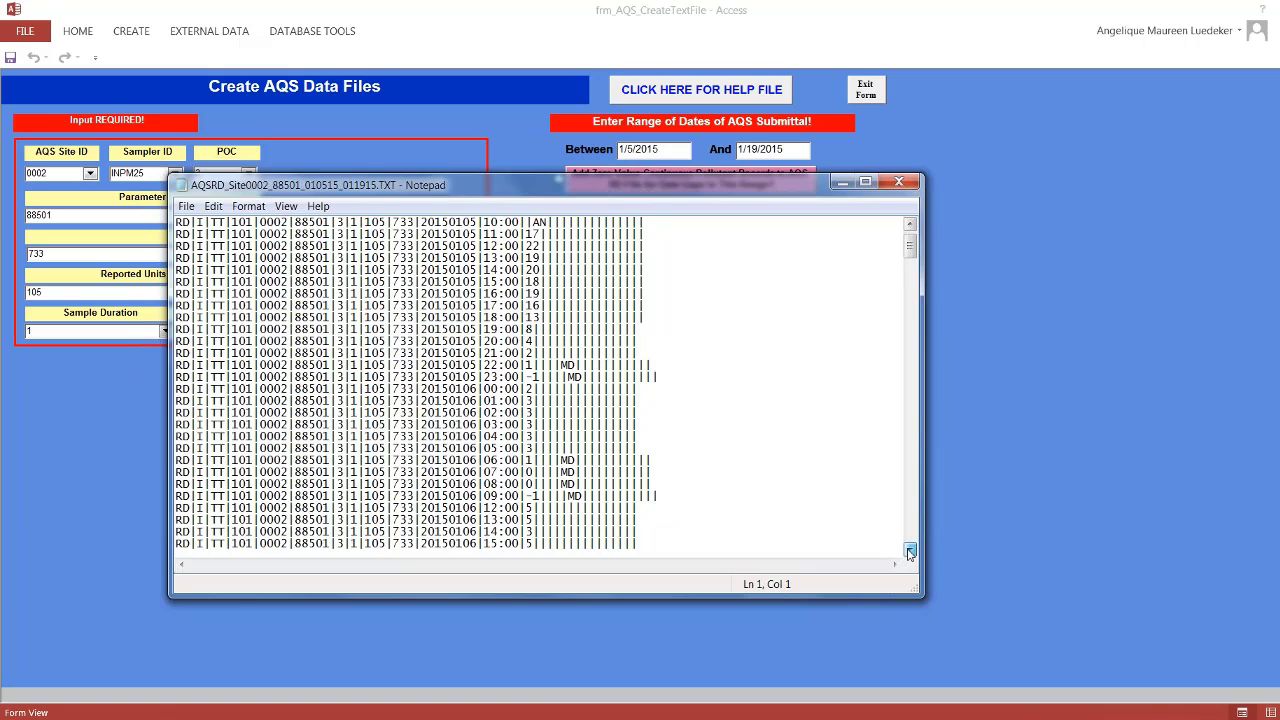
left_click_drag(910, 553, 910, 553)
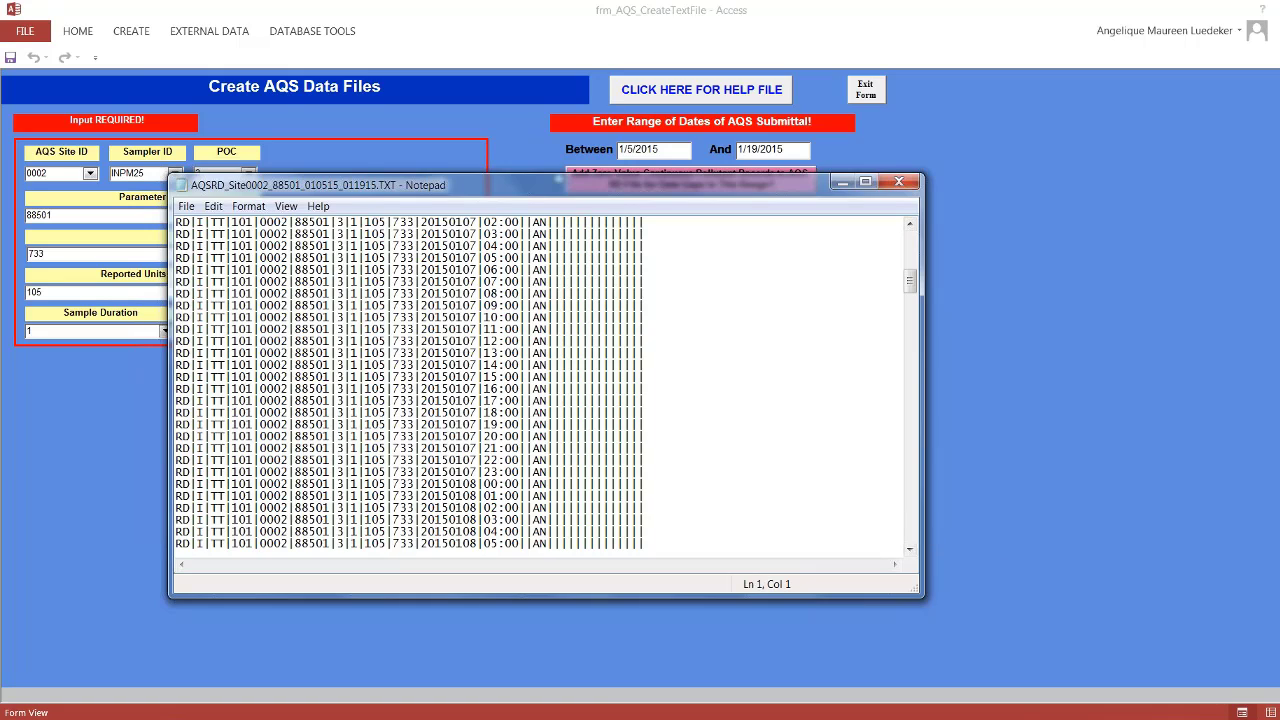
left_click_drag(910, 548, 910, 548)
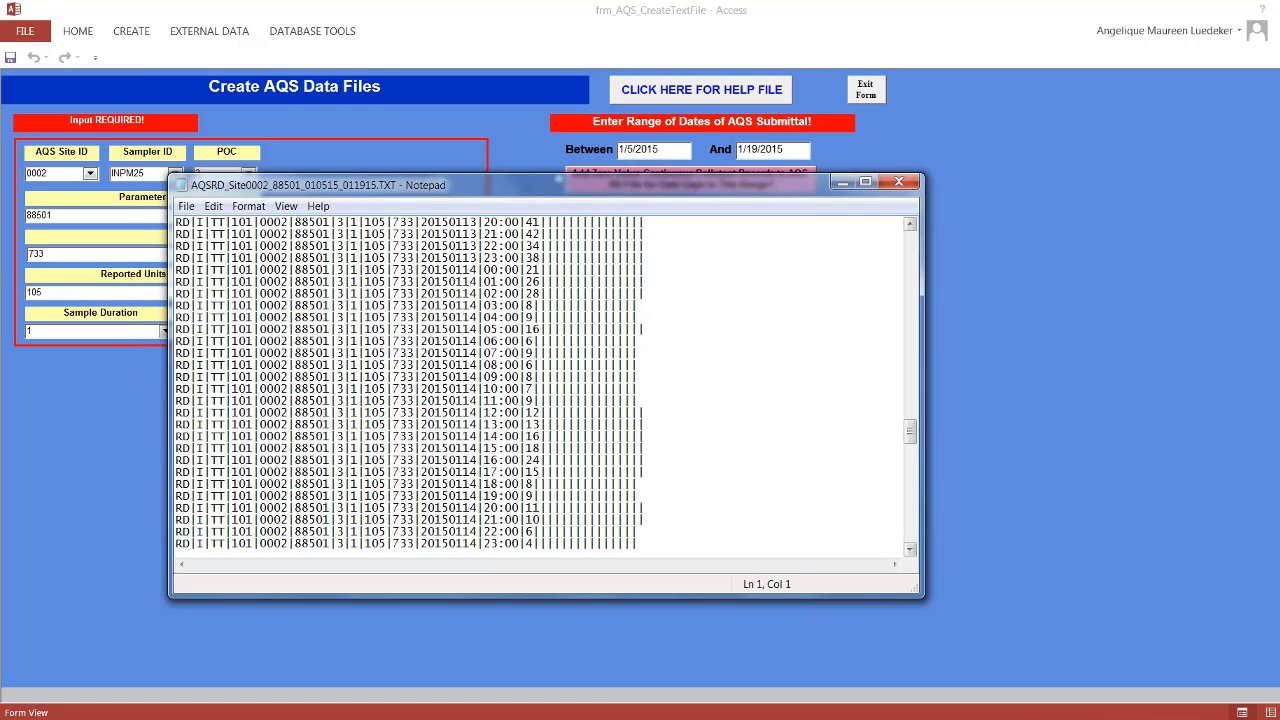
left_click_drag(910, 432, 910, 243)
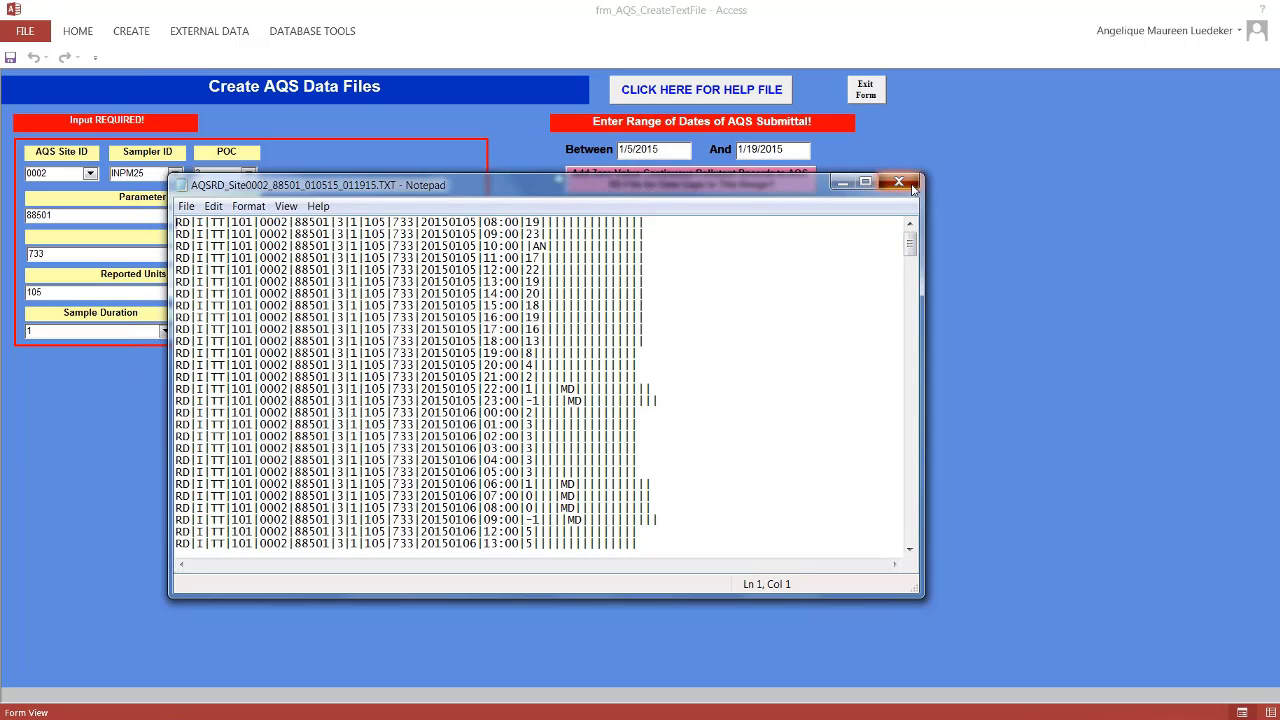
left_click(899, 183)
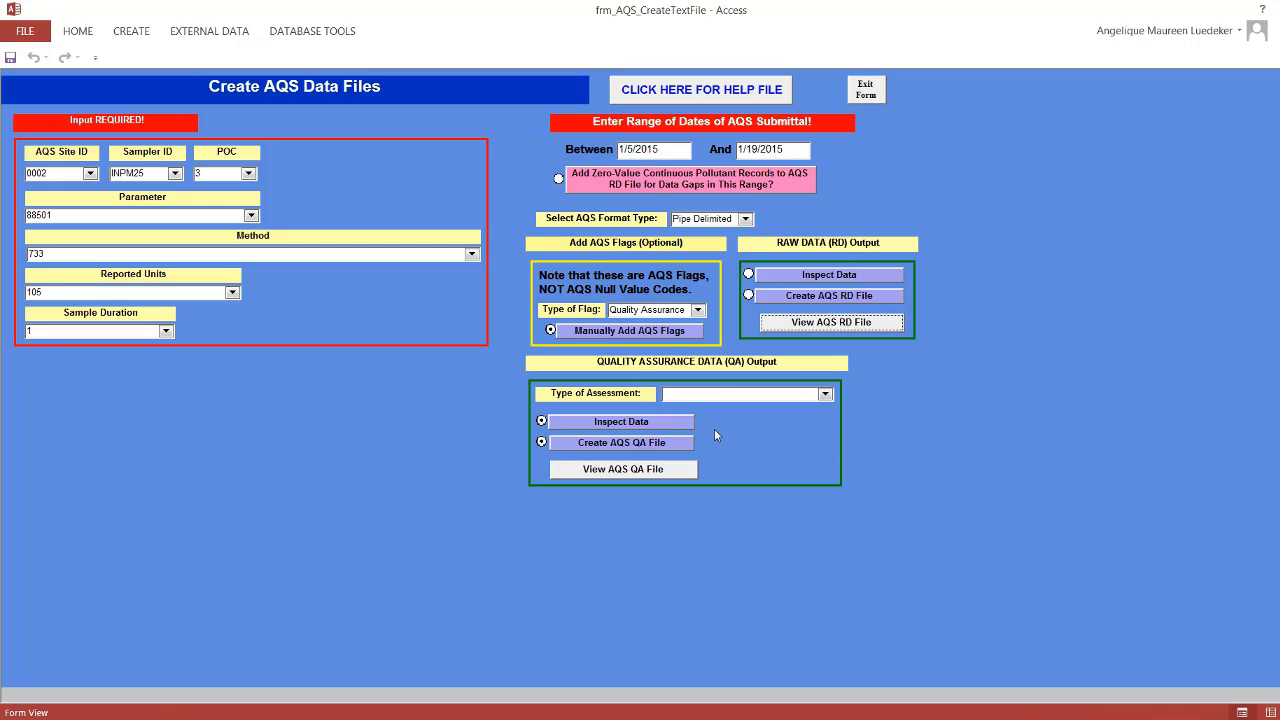
Set the quality assurance assessment type to Flow Rate Verification and try to inspect its data.
left_click(831, 396)
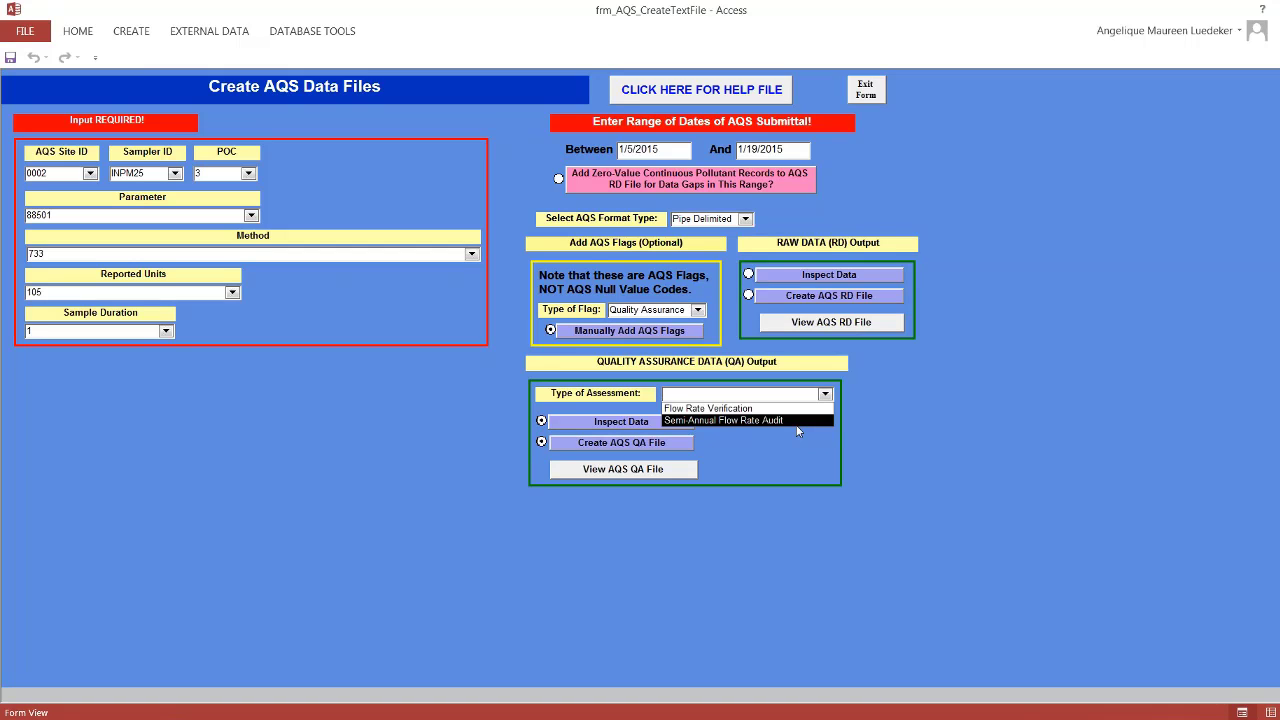
key("Up")
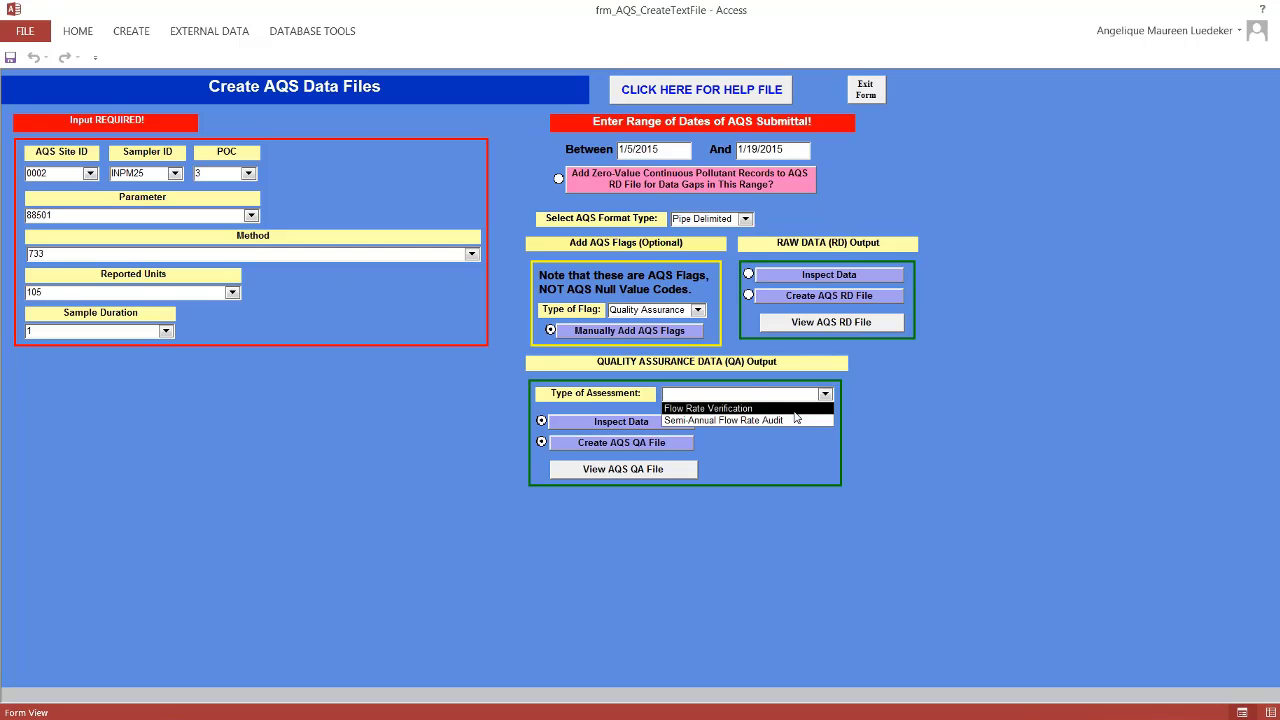
key("Return")
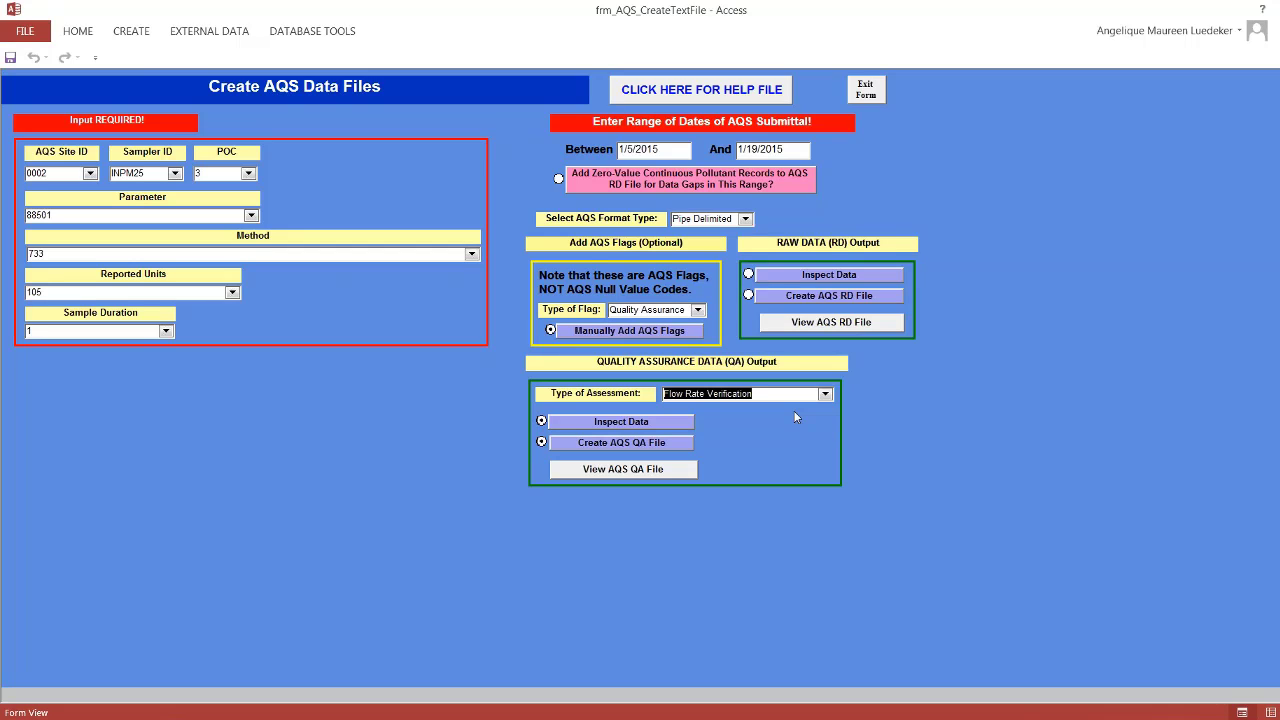
left_click(630, 421)
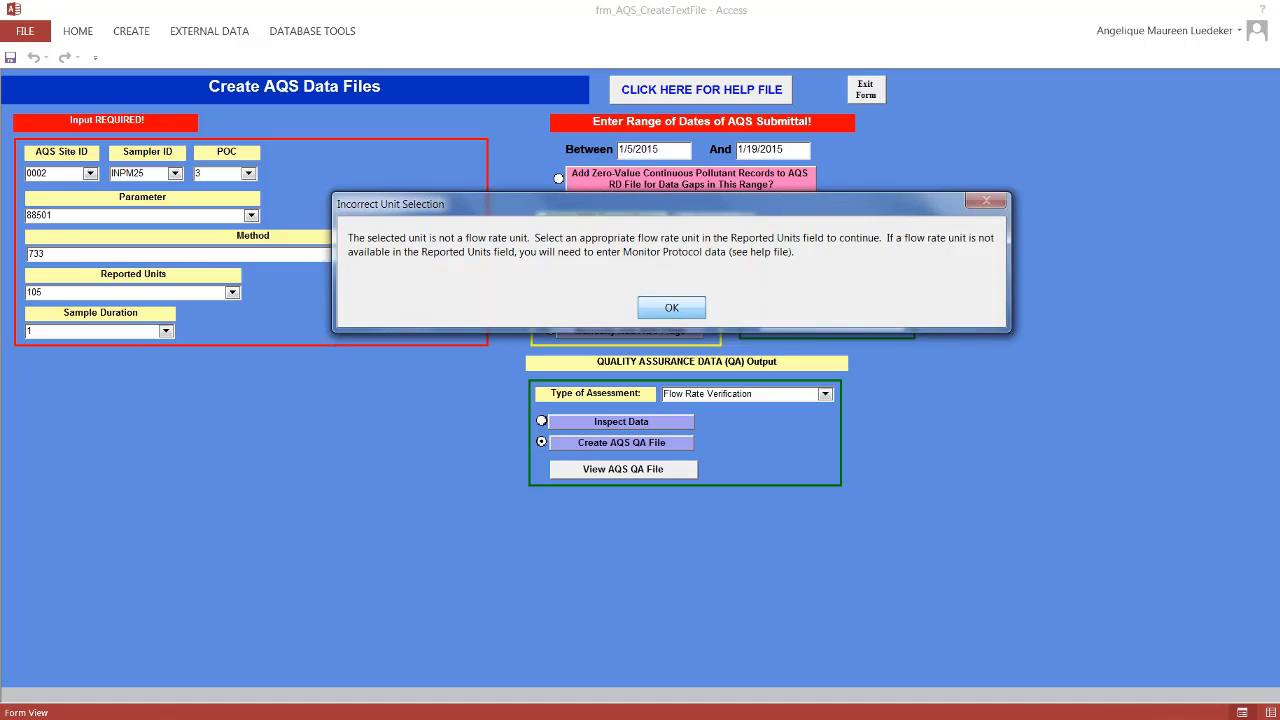
left_click(671, 307)
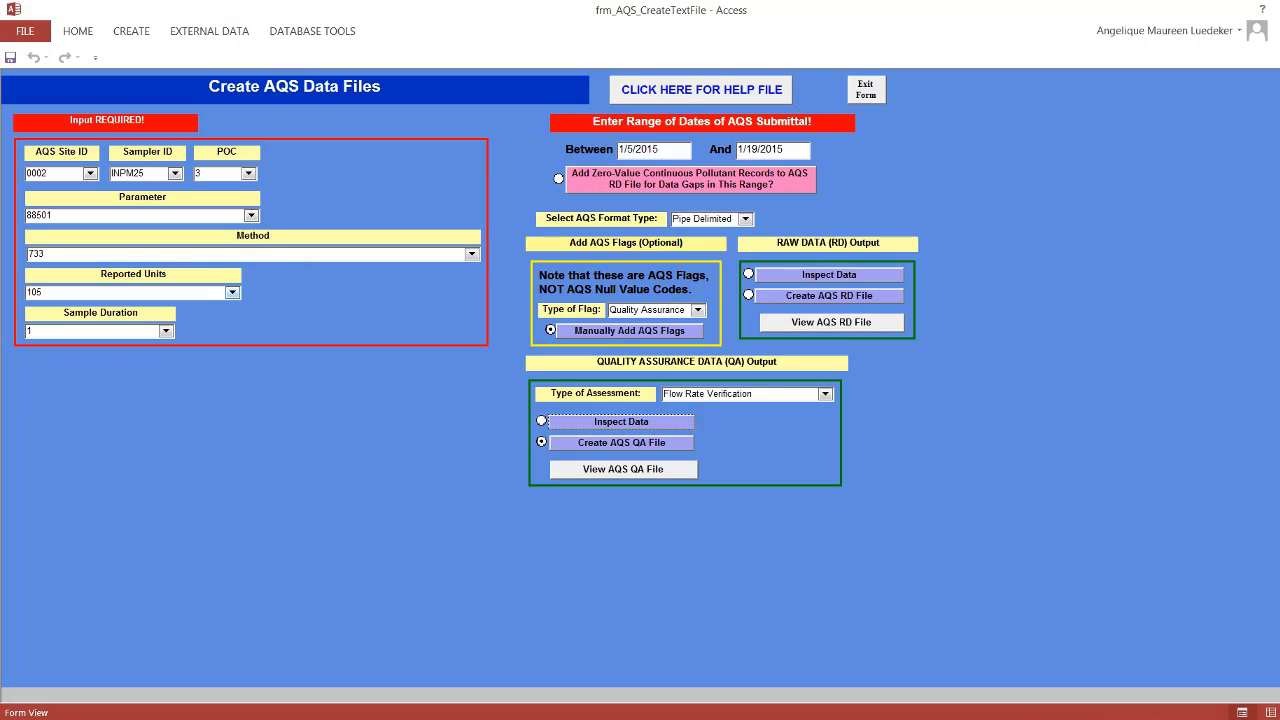
Set the reported units to 118 (Liters/minute LC), inspect the flow rate verification data, and close the datasheet.
left_click(232, 293)
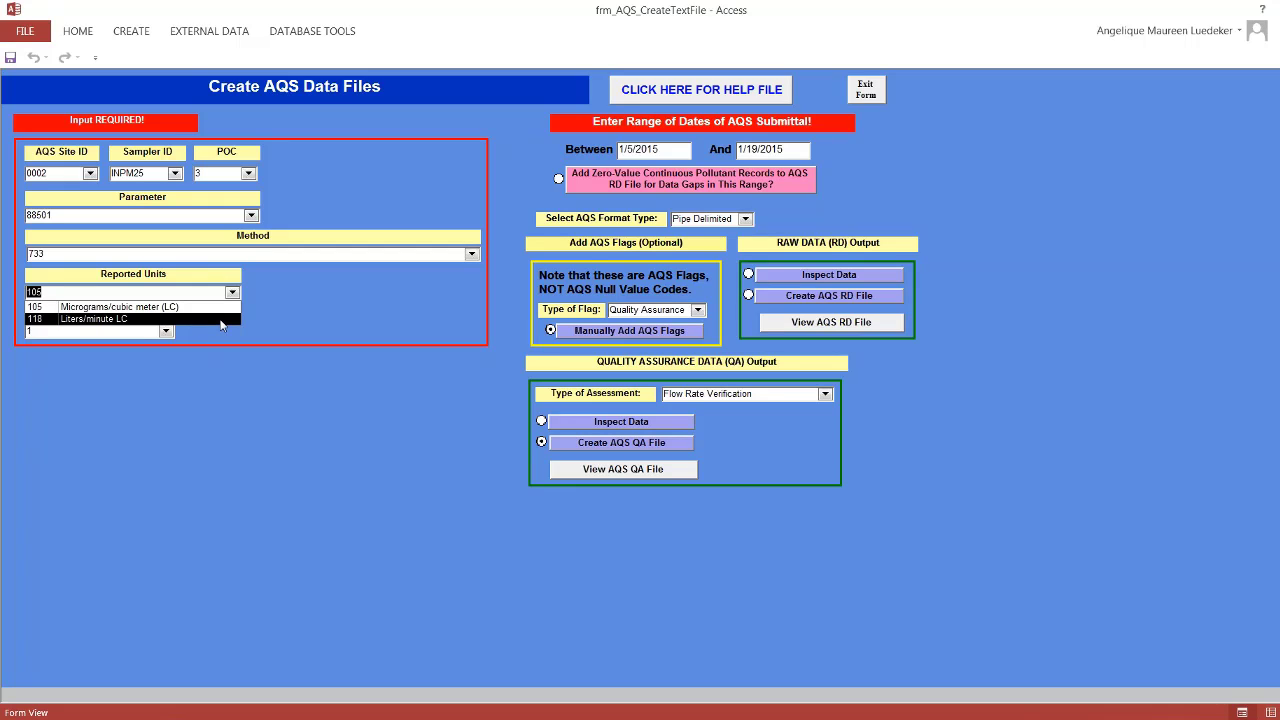
left_click(221, 320)
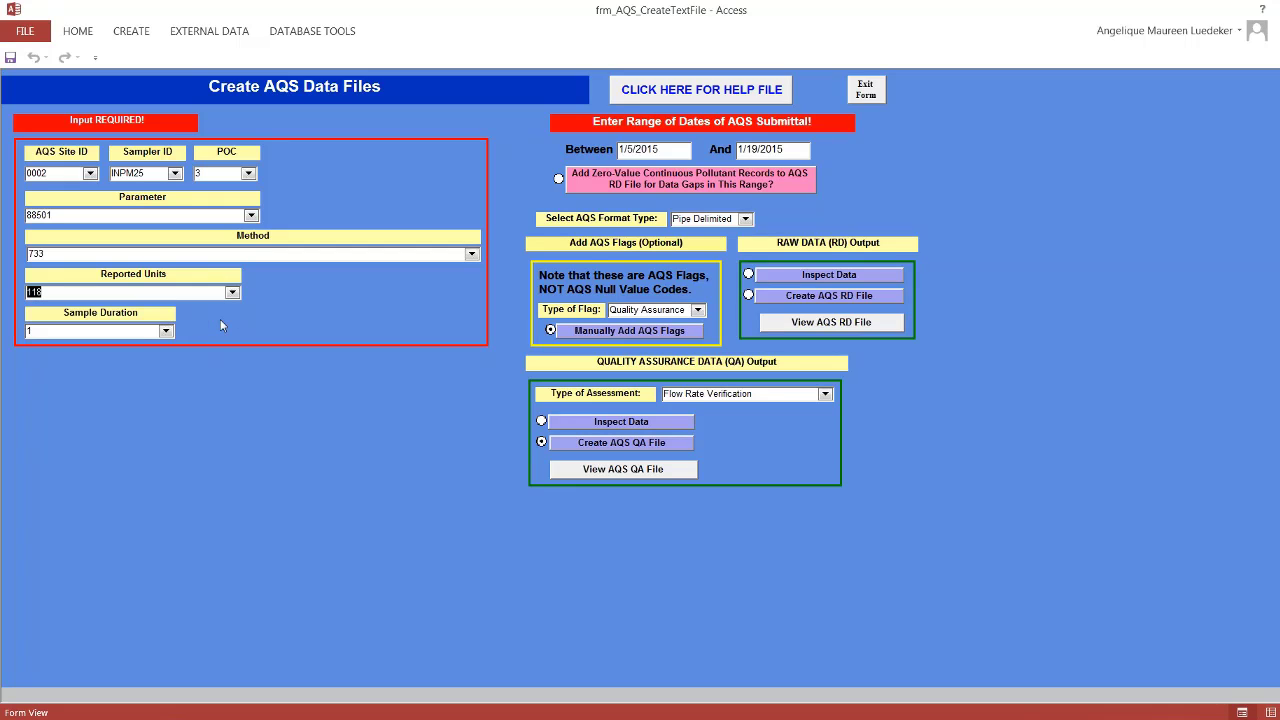
left_click(649, 423)
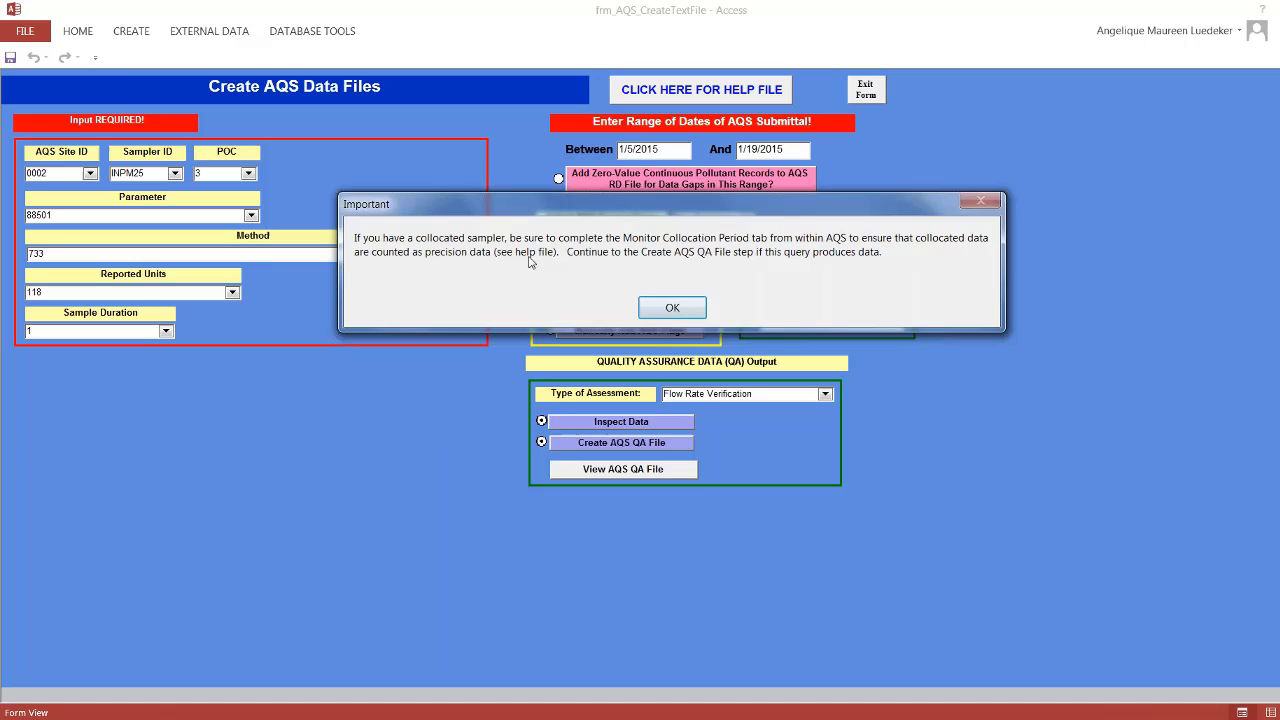
left_click(669, 308)
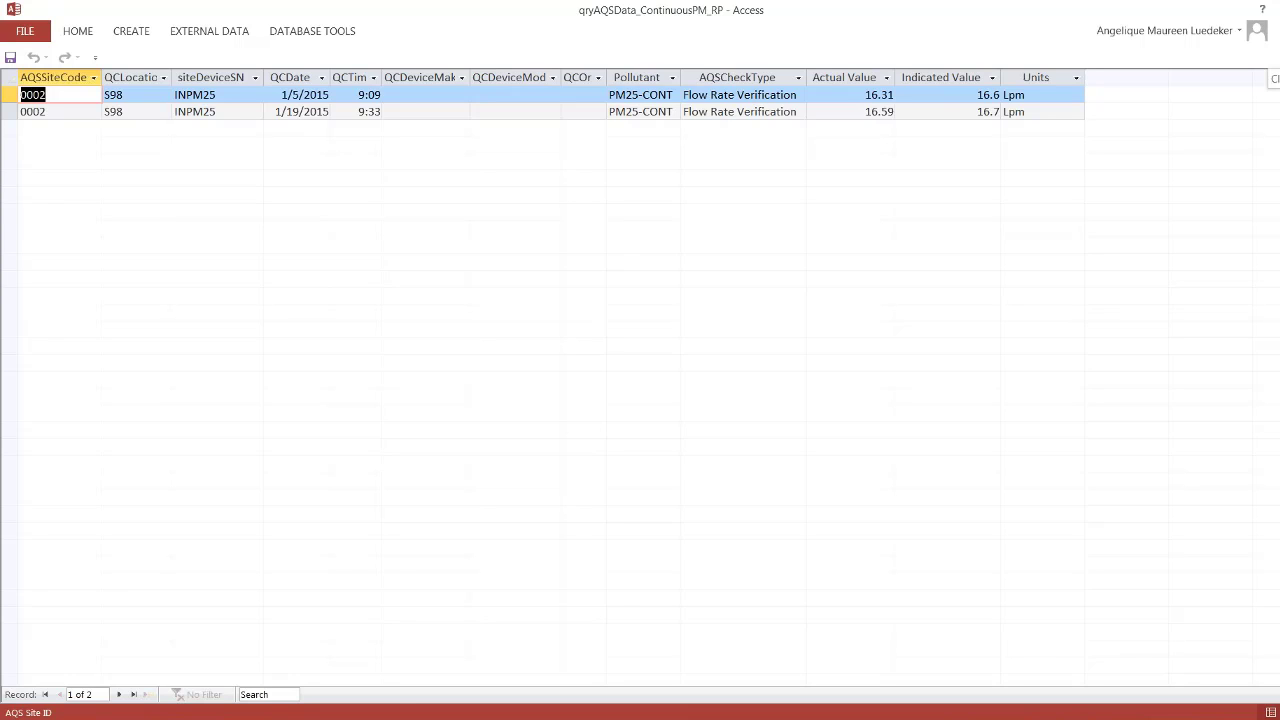
left_click(1279, 31)
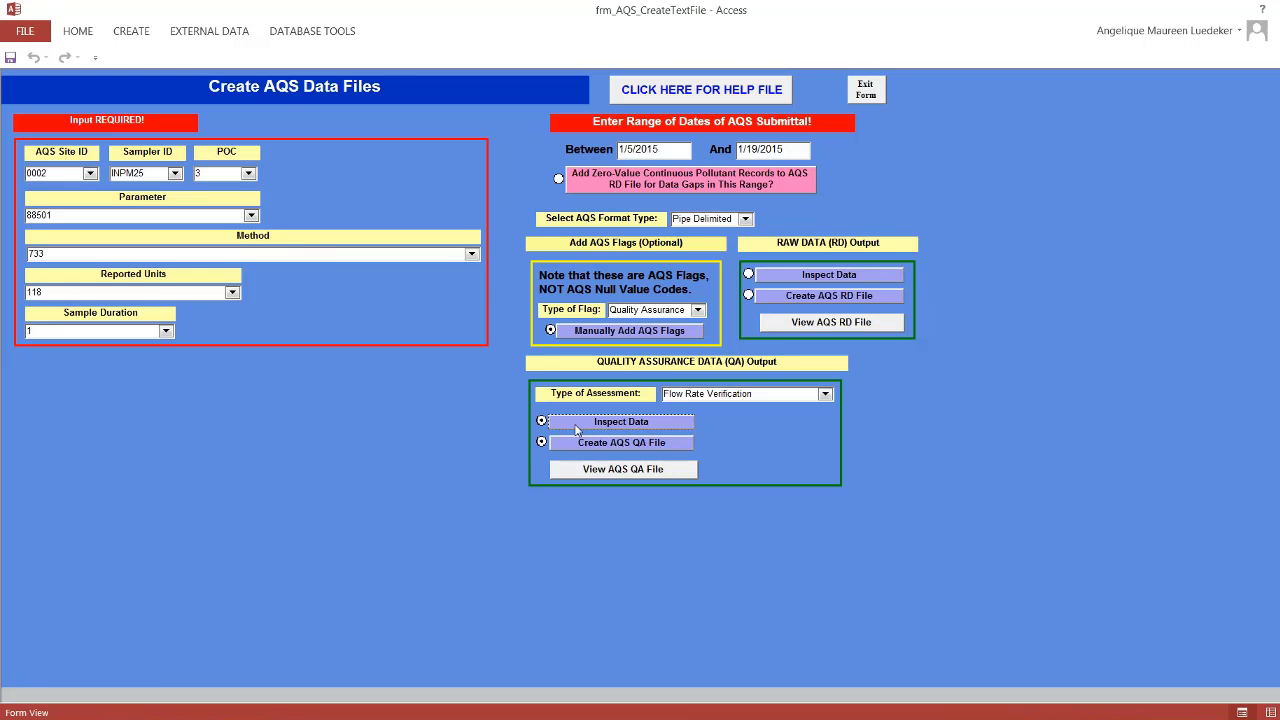
Create the AQS QA file as AQSFV_Site0002_88501_010515_011915.TXT in the AQSImports folder, then view and close it.
left_click(673, 445)
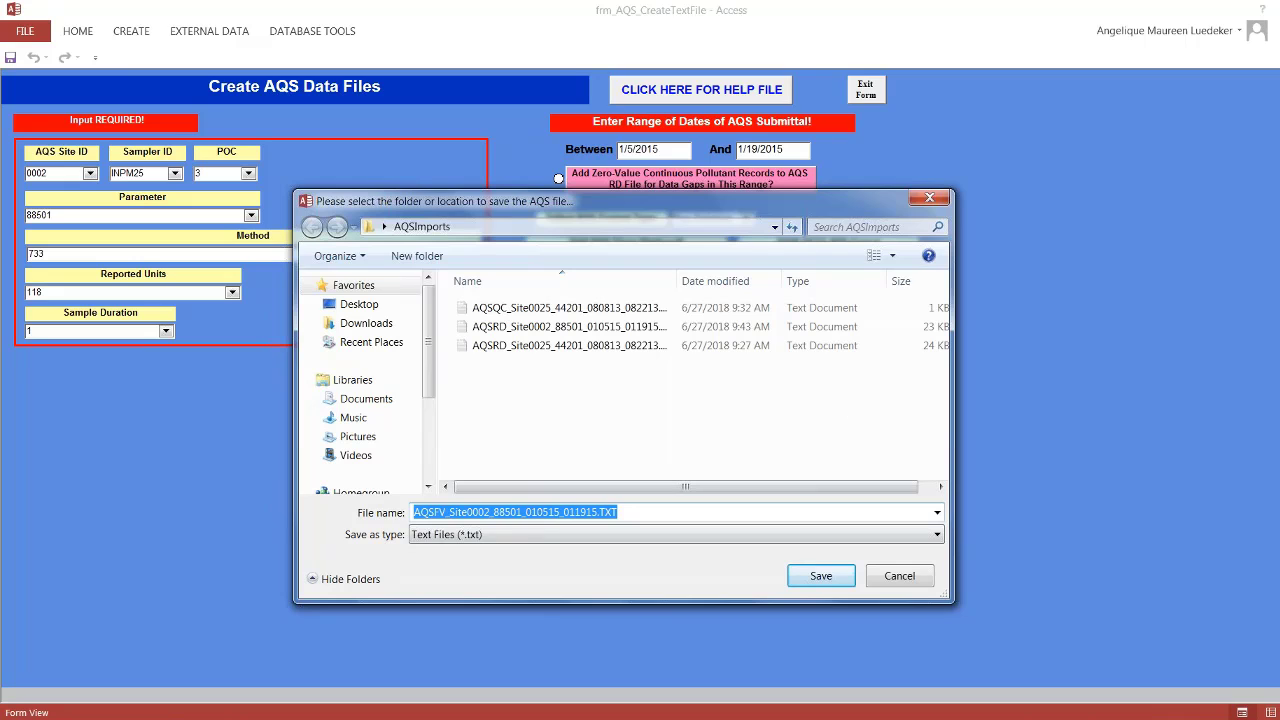
left_click(843, 578)
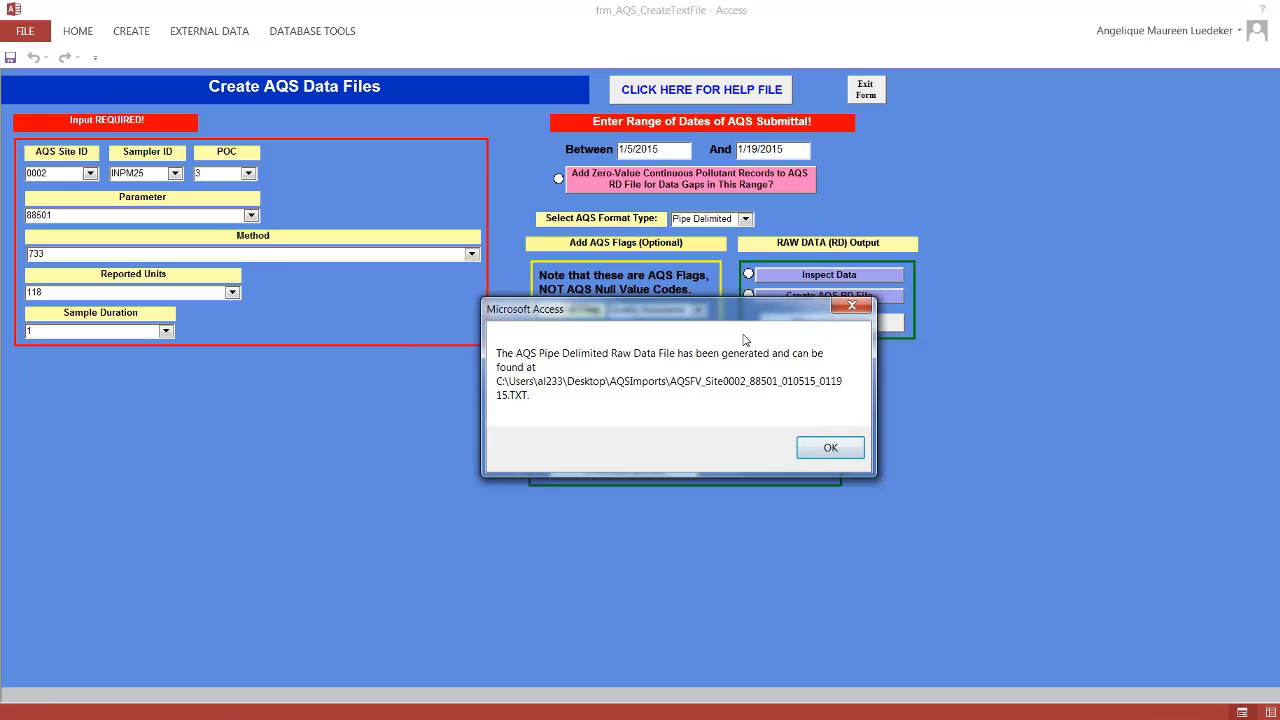
left_click(828, 450)
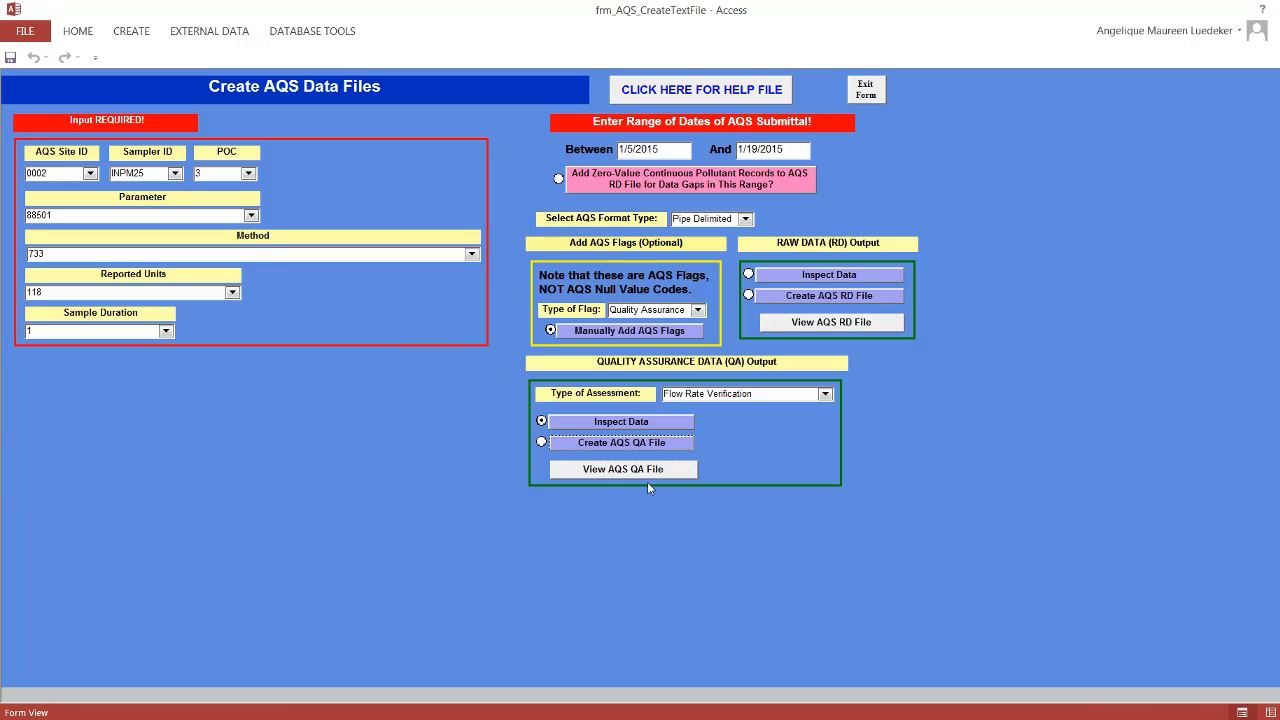
left_click(650, 476)
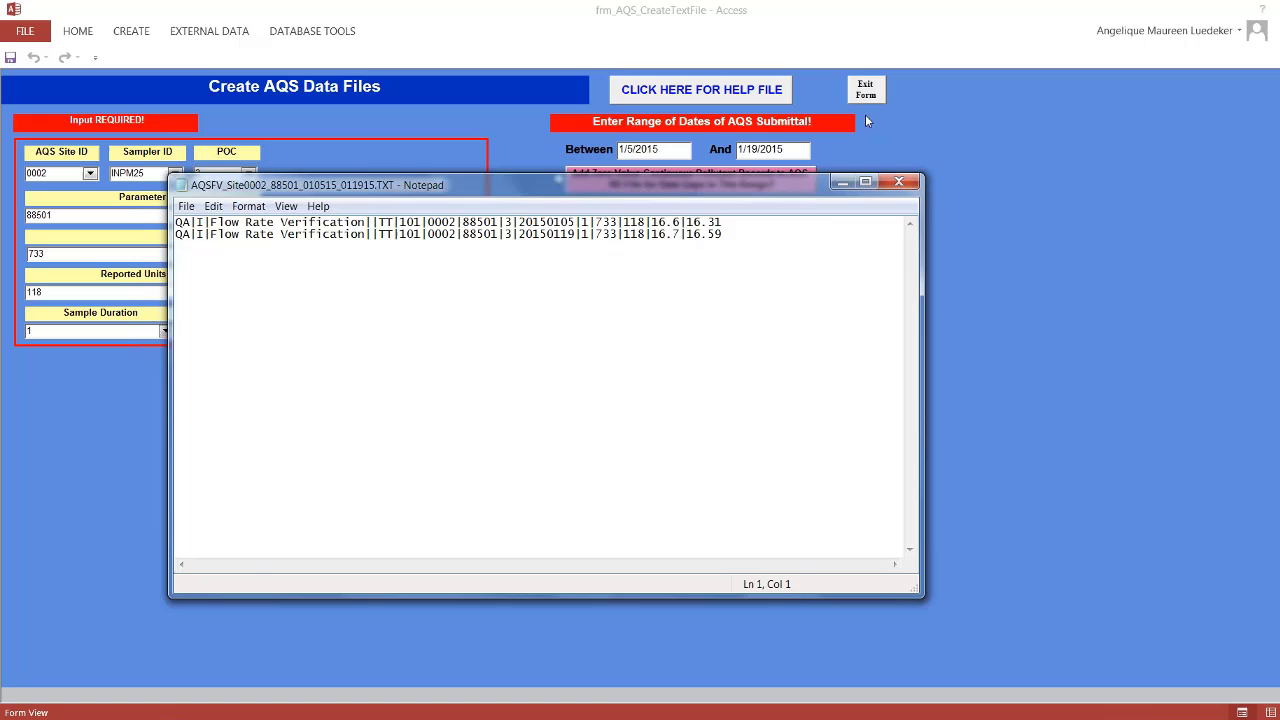
left_click(905, 180)
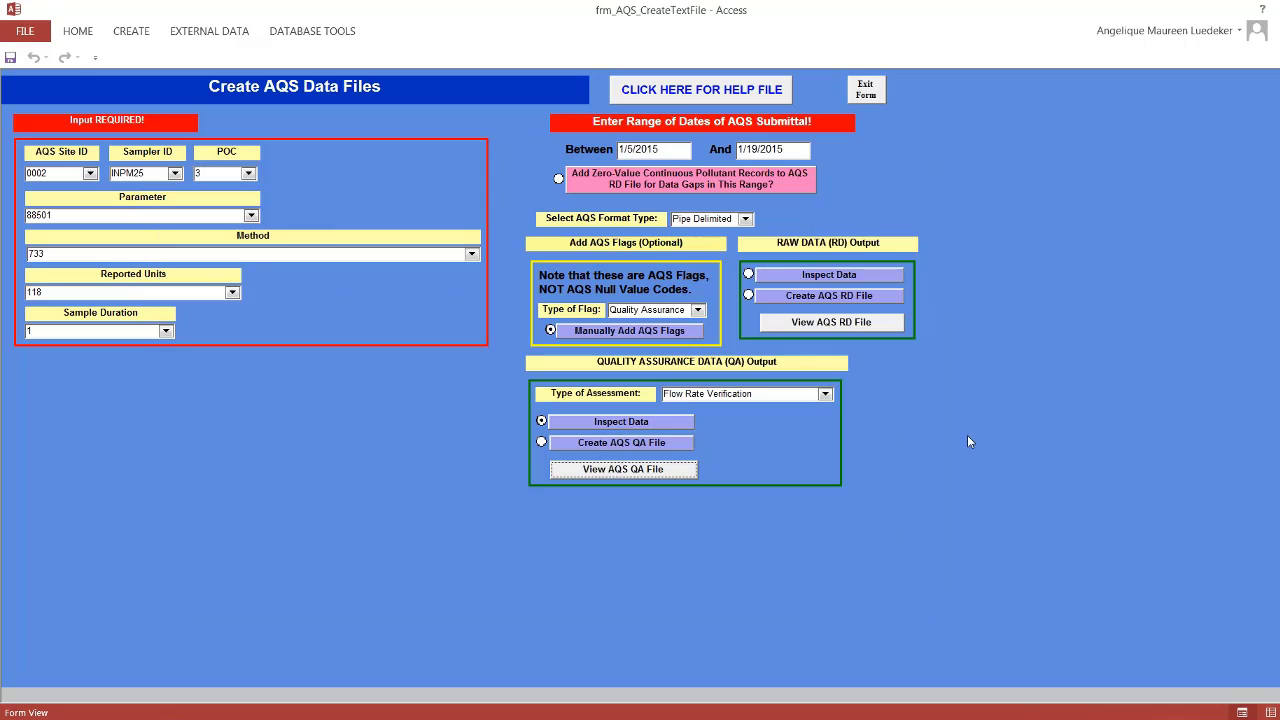
left_click(825, 395)
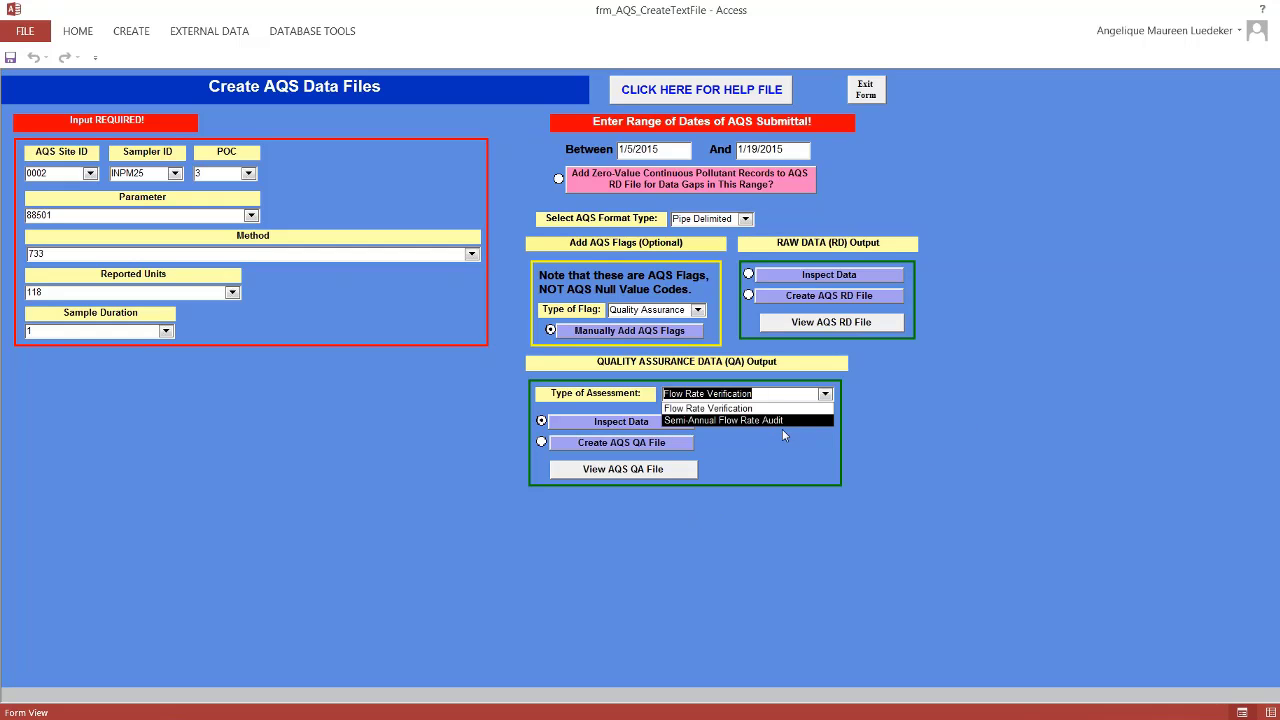
left_click(984, 405)
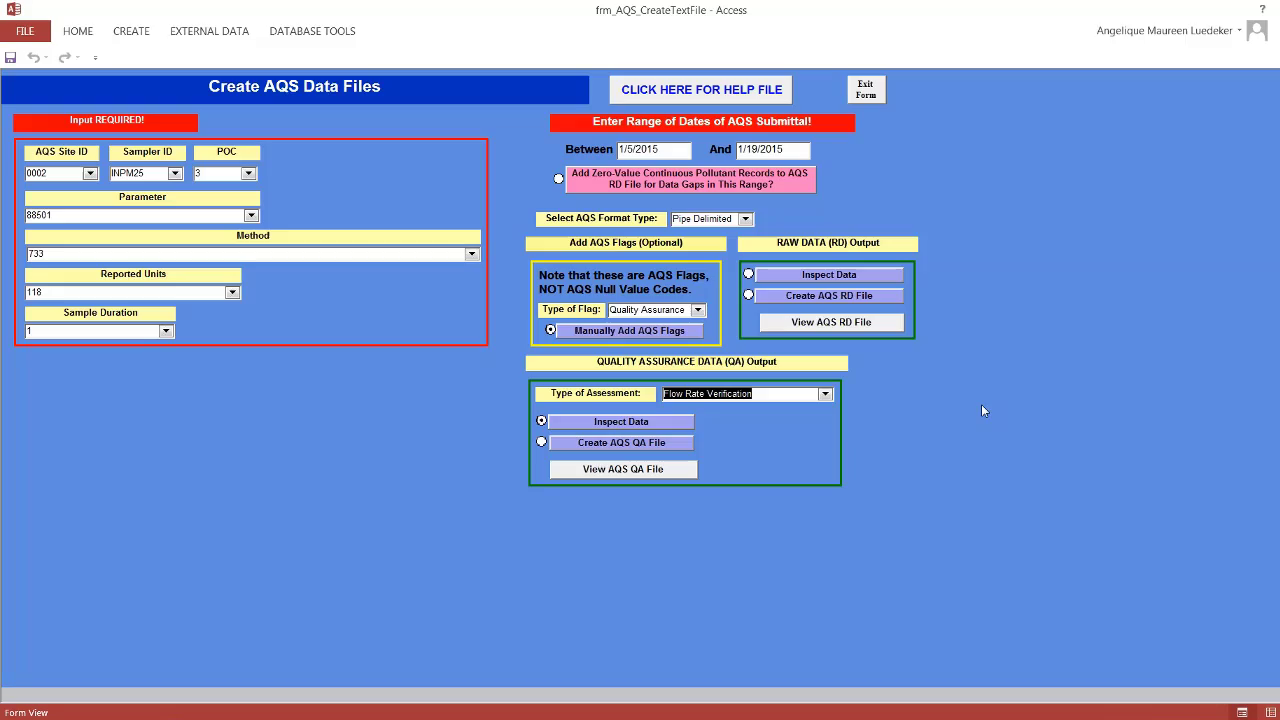